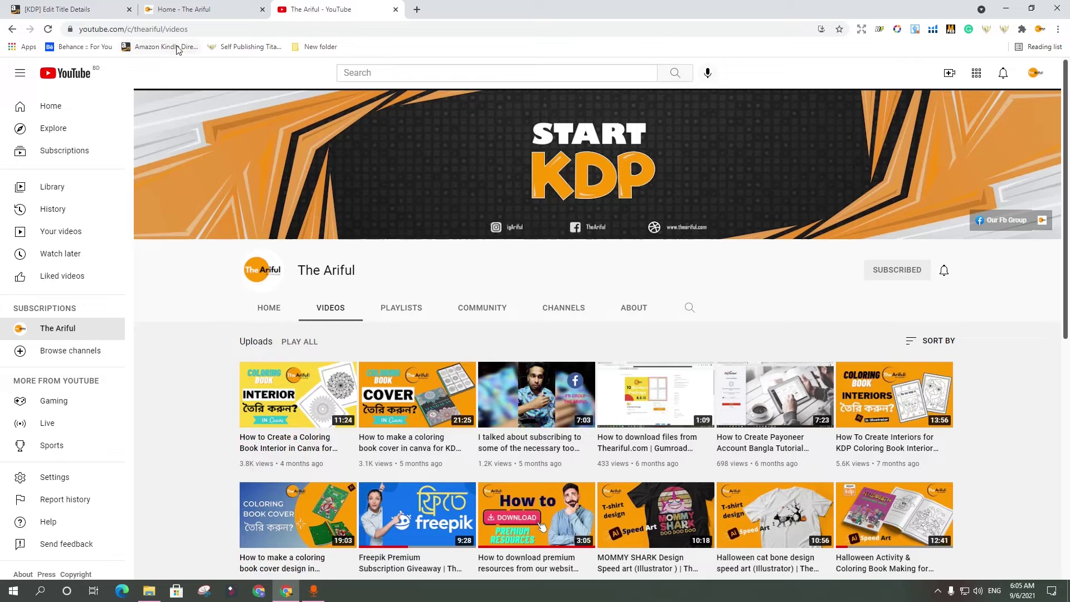
# Switch to the KDP paperback details page and activate the Book Title field.
pyautogui.click(61, 9)
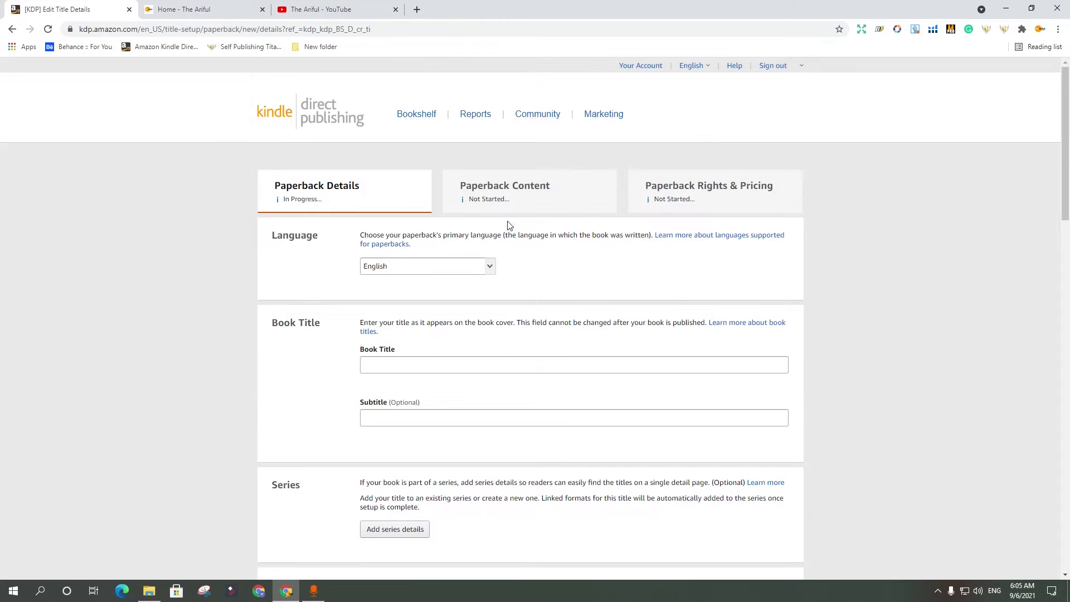
pyautogui.scroll(-1, 336, 202)
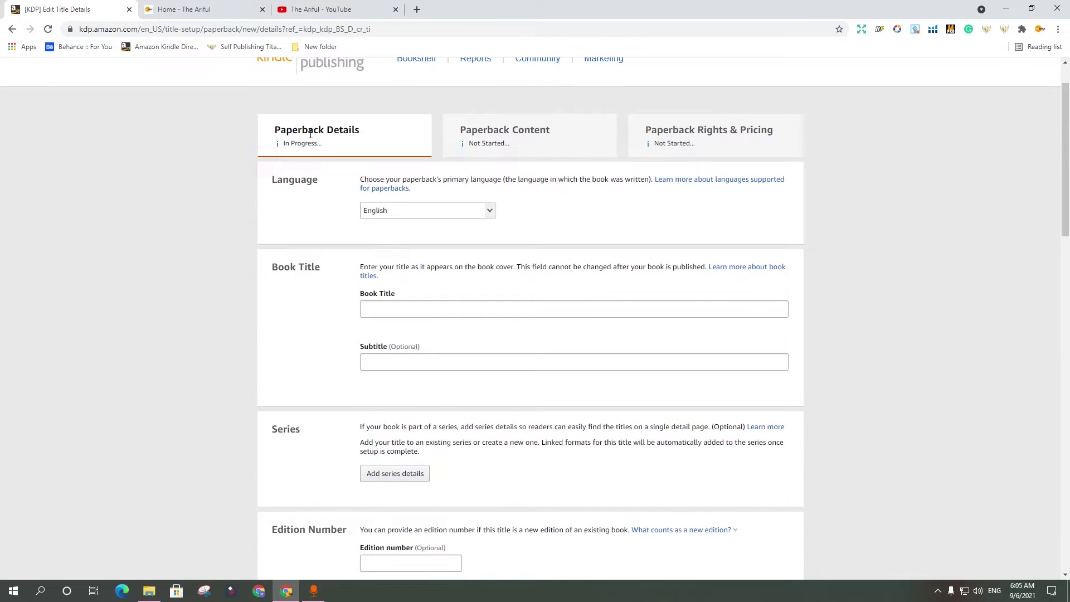
pyautogui.scroll(1, 371, 162)
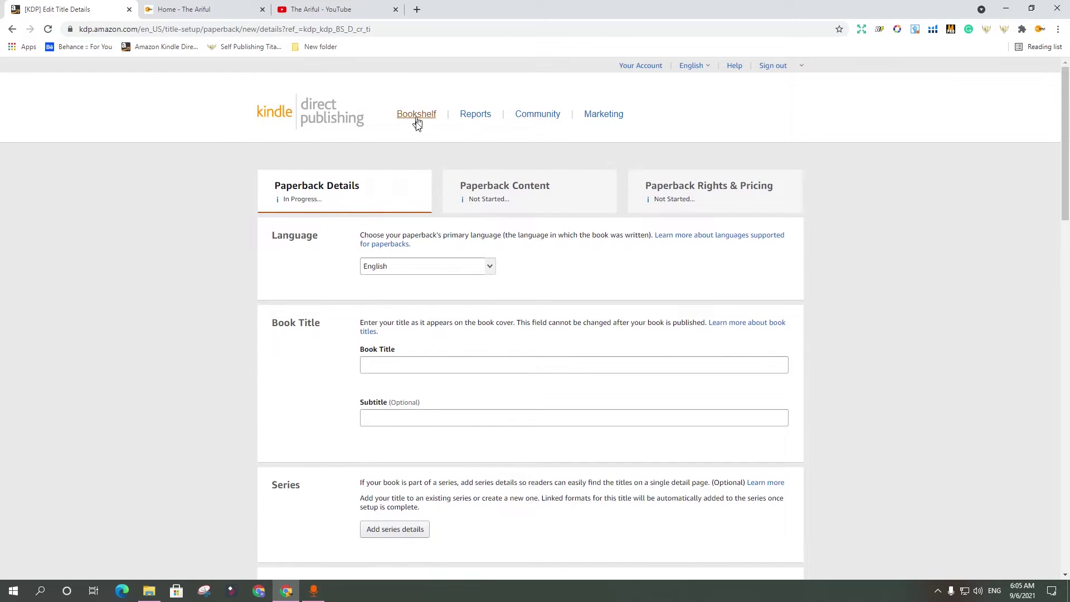
pyautogui.scroll(-1, 513, 315)
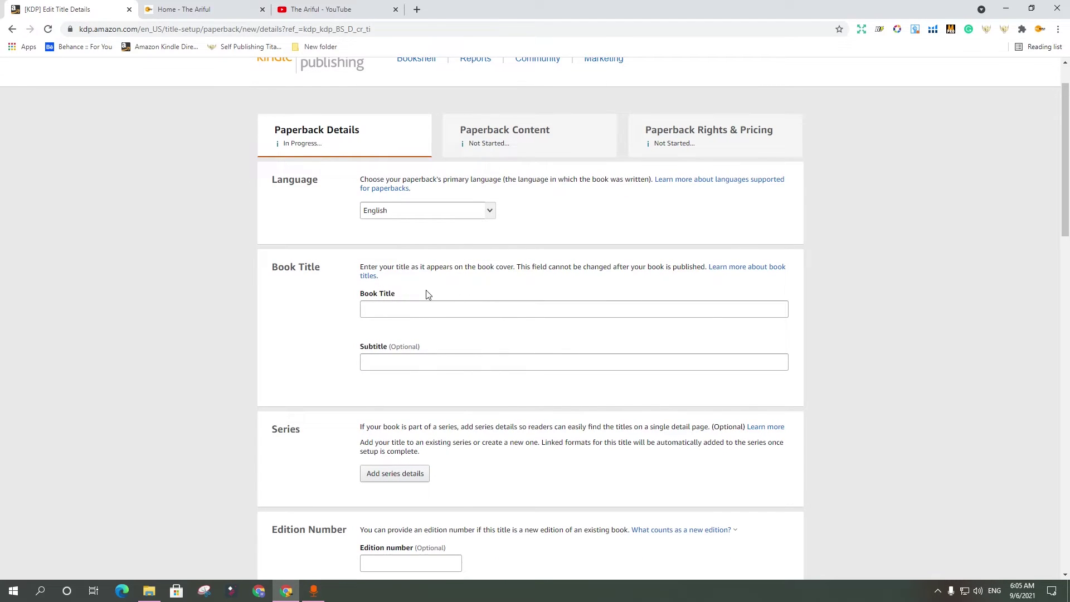
pyautogui.scroll(-1, 456, 328)
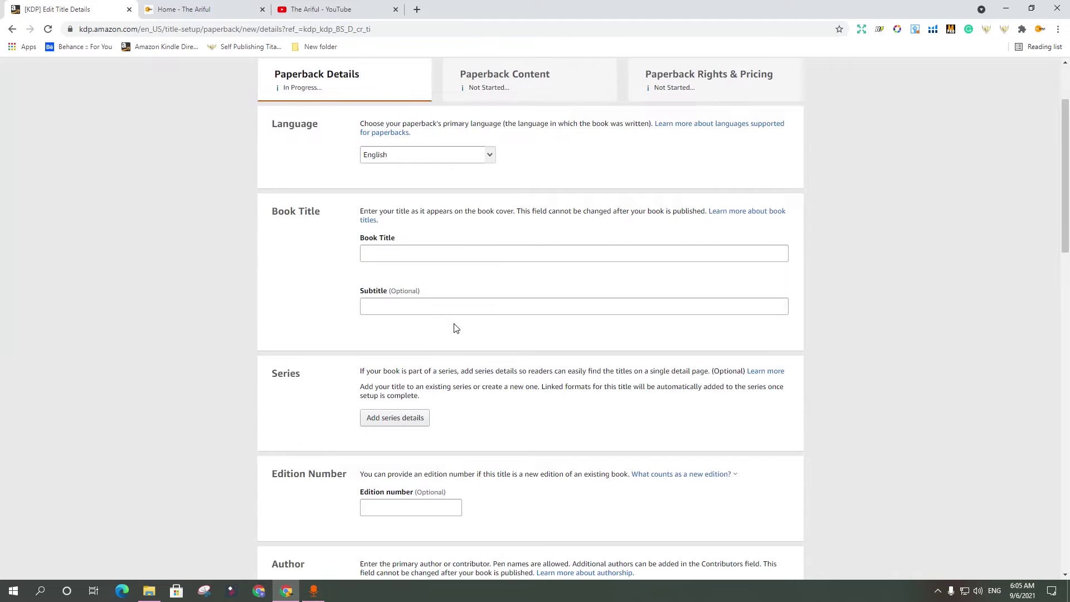
pyautogui.click(449, 249)
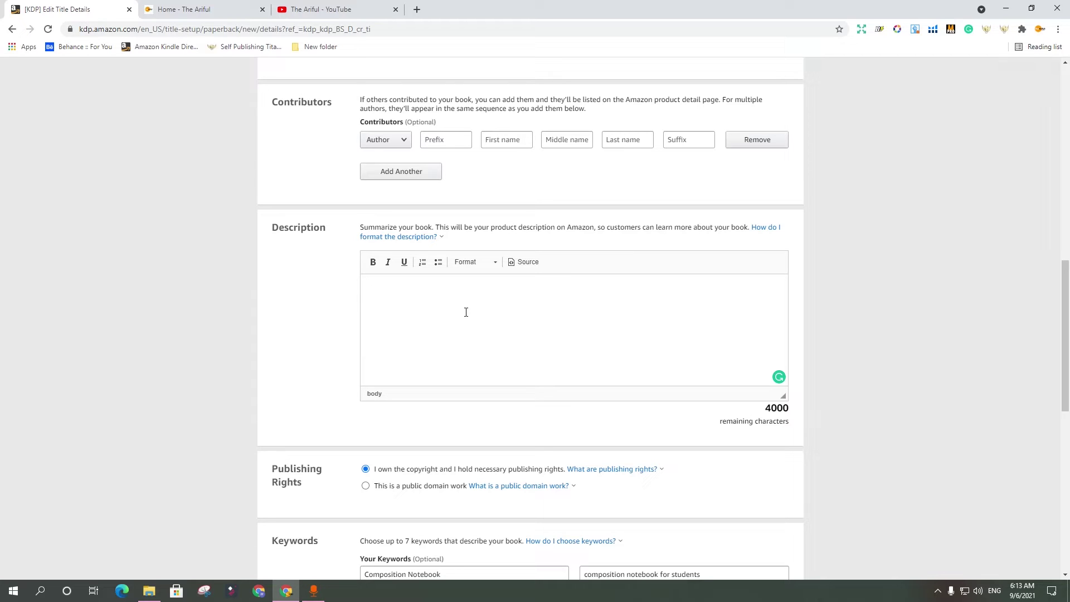
# Open the Description HTML Editor tool on The Ariful website and place the cursor in its text area.
pyautogui.click(233, 5)
pyautogui.moveTo(820, 105)
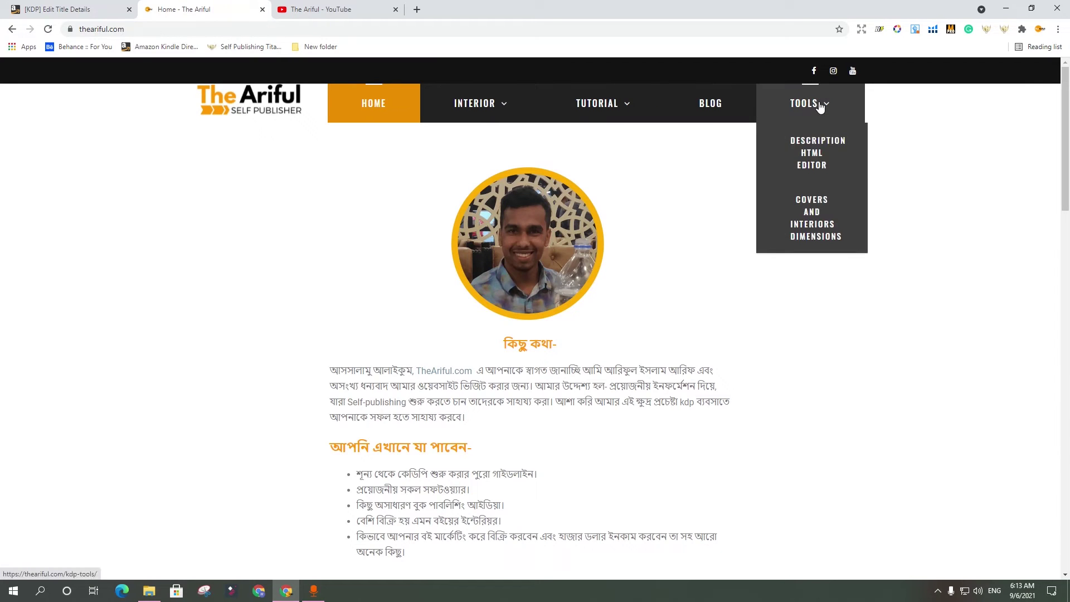
pyautogui.click(829, 151)
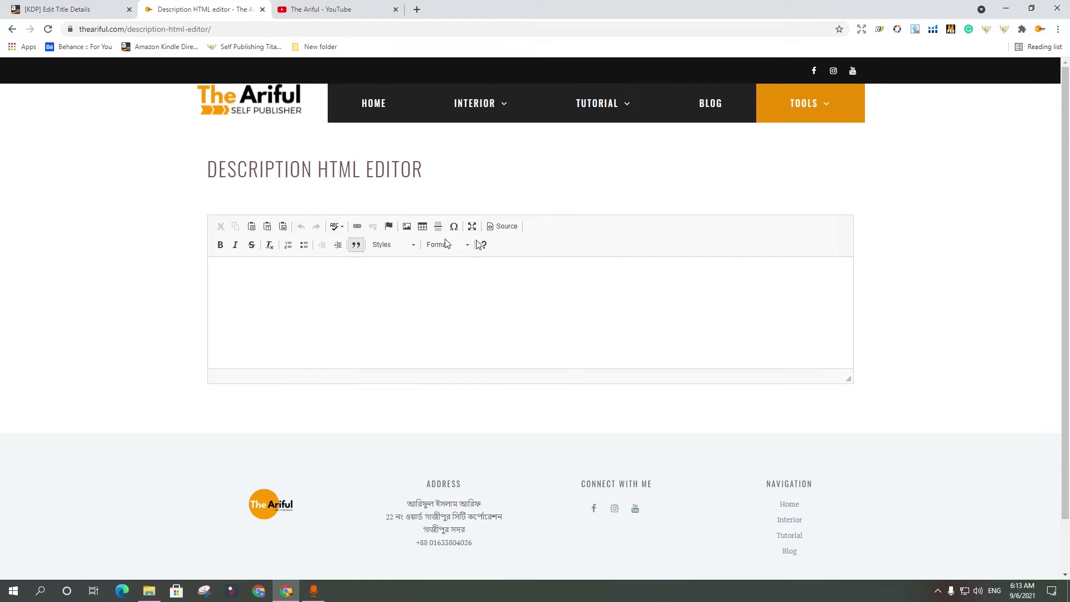
pyautogui.click(405, 300)
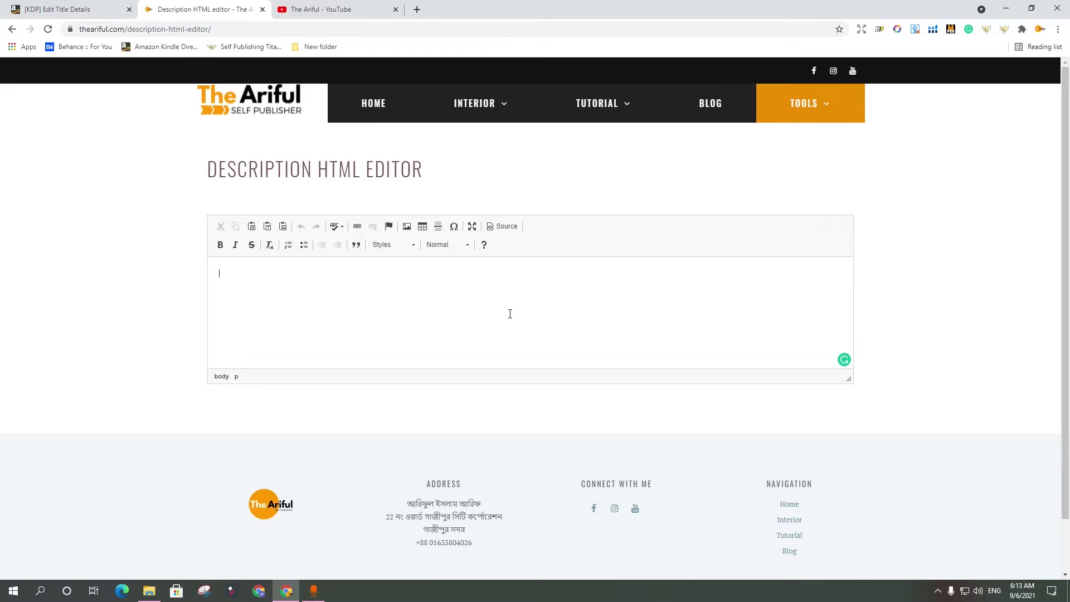
# Return to the KDP title details and begin the book description with "High-quality Composition Notebook. Can be used for note".
pyautogui.click(85, 9)
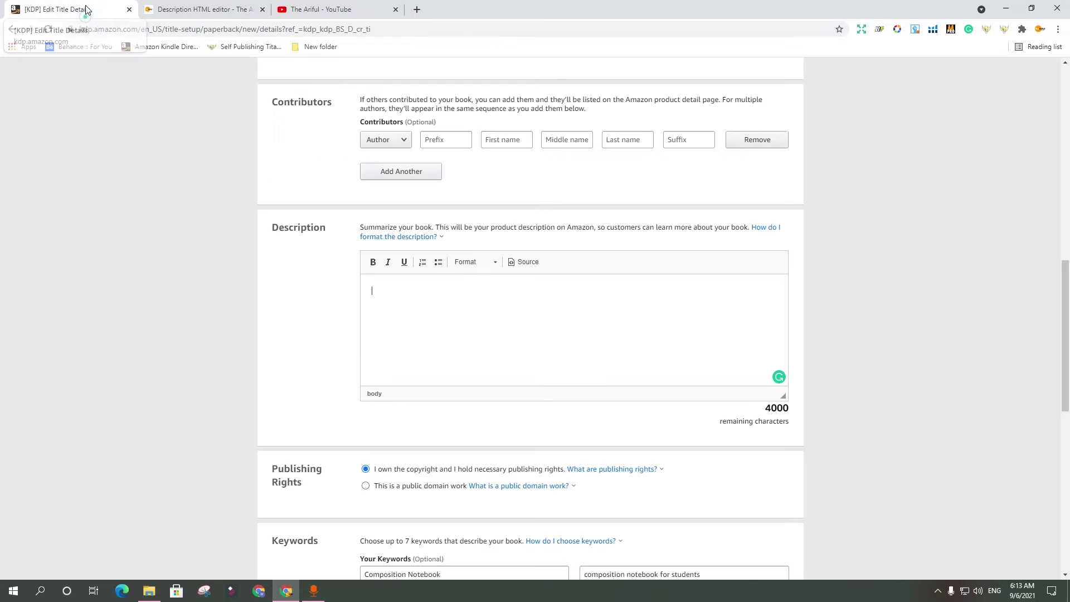
pyautogui.click(465, 291)
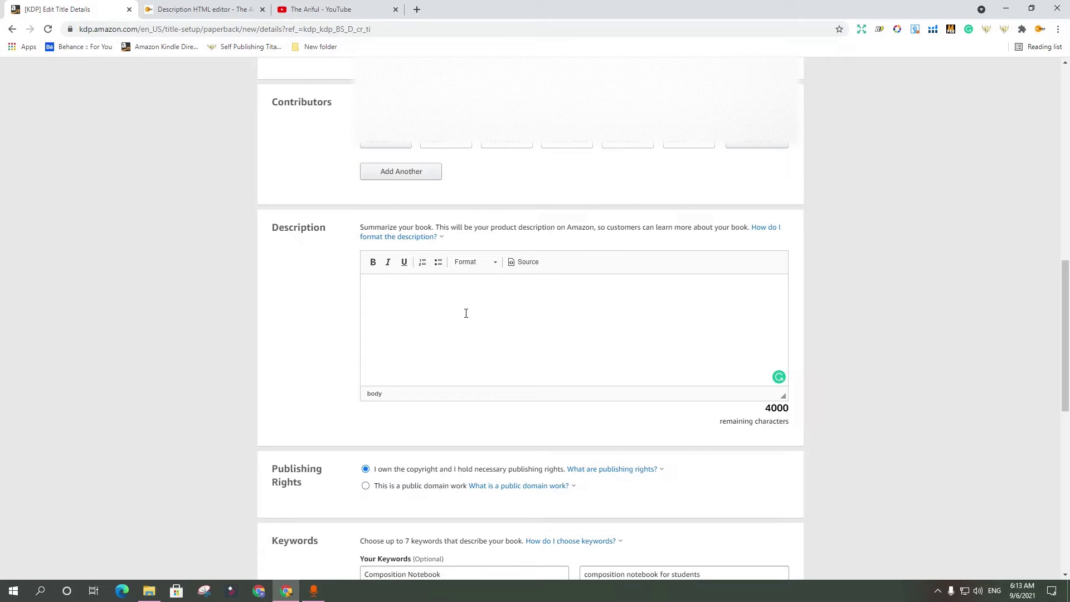
pyautogui.scroll(1, 467, 313)
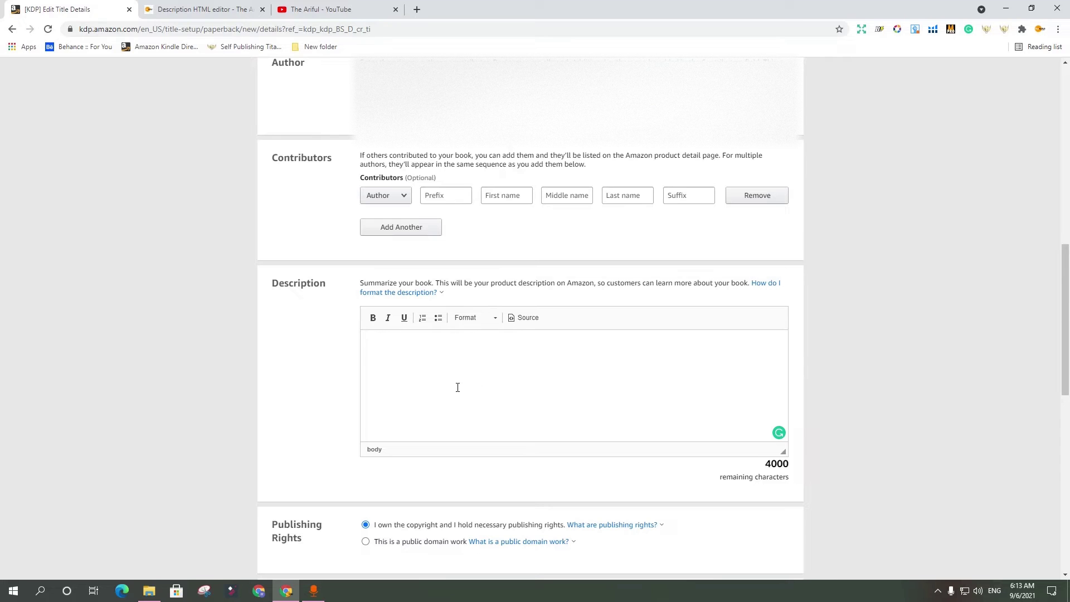
pyautogui.scroll(-3, 457, 384)
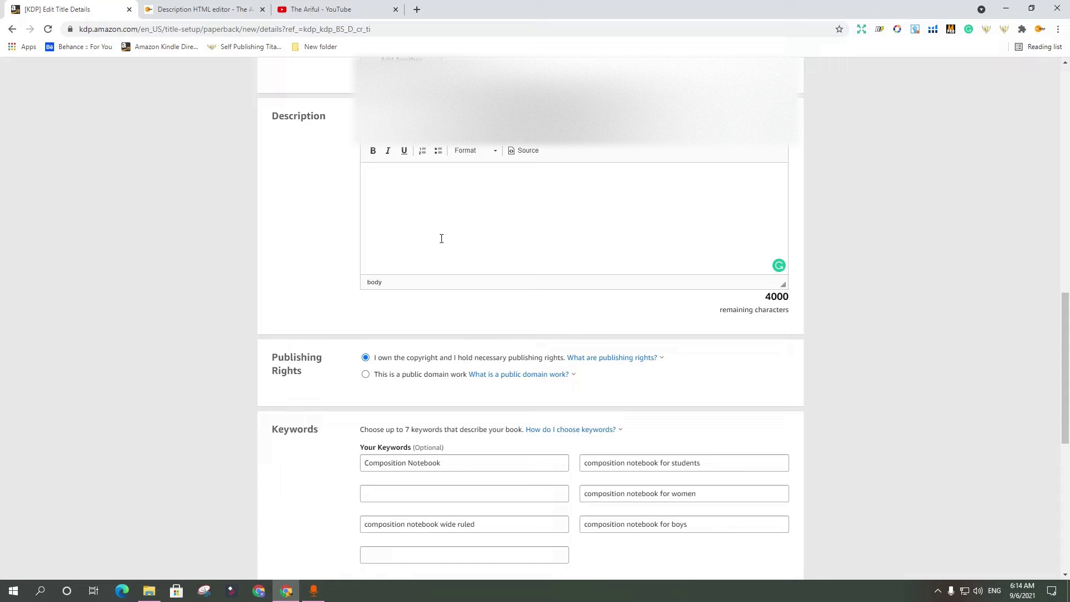
pyautogui.scroll(3, 441, 238)
pyautogui.click(408, 369)
pyautogui.write('High-qualit')
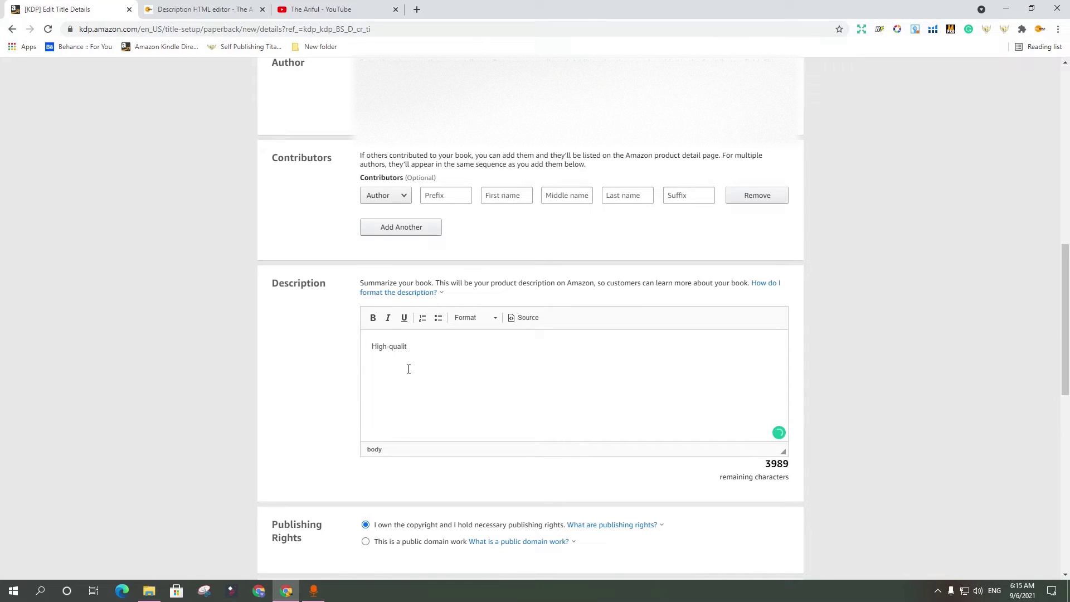
pyautogui.write('yCom')
pyautogui.click(438, 349)
pyautogui.write('position Notebook. Can be used for note')
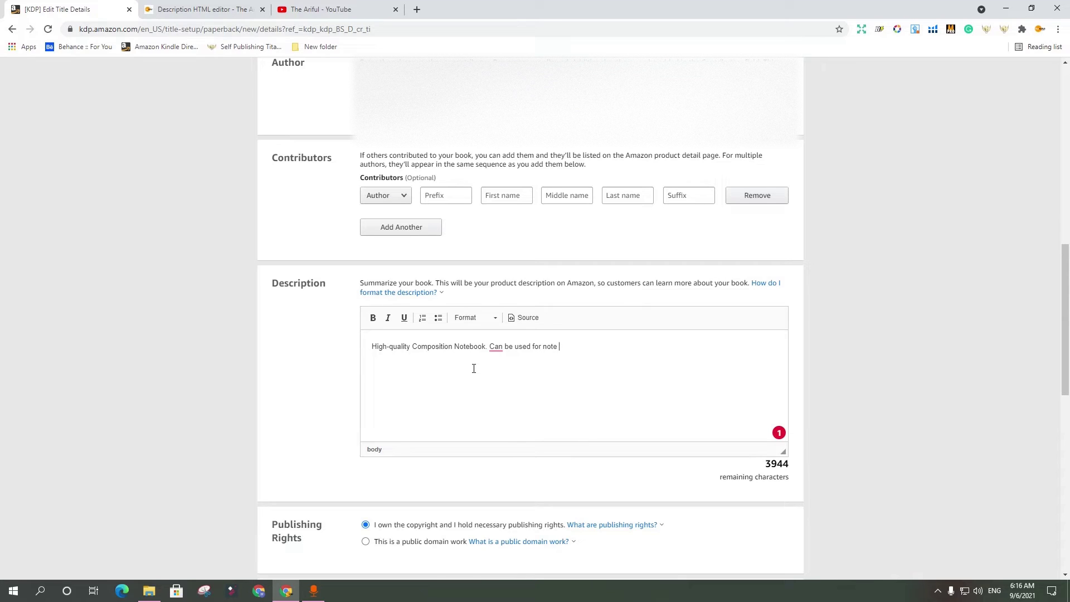
# Continue the description with "taking at middle school, high school or" and apply the suggested spelling "note-taking".
pyautogui.write(' taking at middle school,chigh')
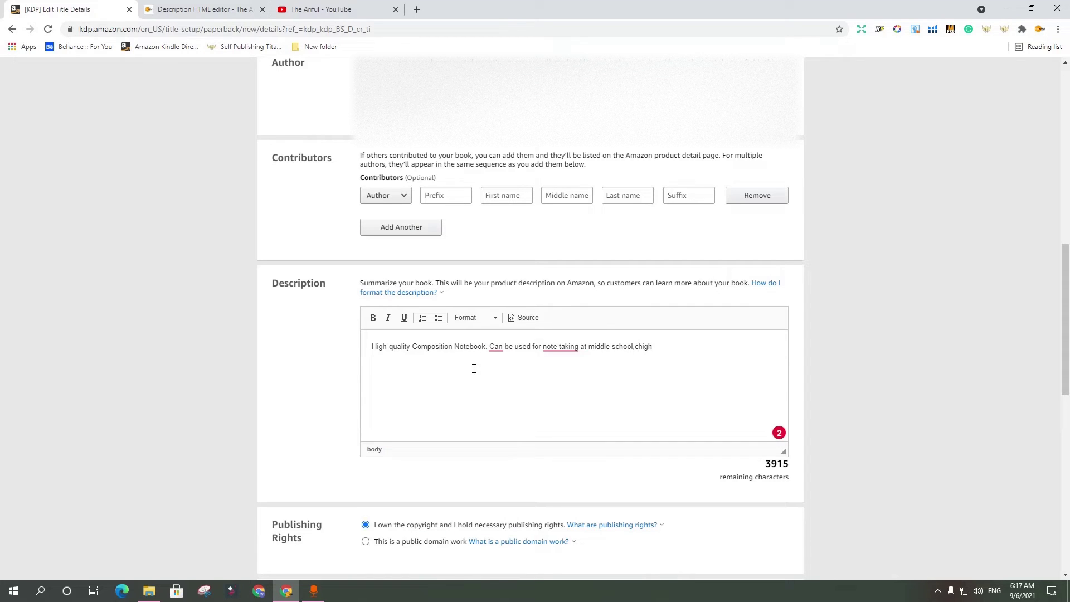
pyautogui.click(638, 346)
pyautogui.press('BackSpace')
pyautogui.click(656, 346)
pyautogui.write('s')
pyautogui.press('BackSpace')
pyautogui.write('school or')
pyautogui.moveTo(563, 348)
pyautogui.click(582, 384)
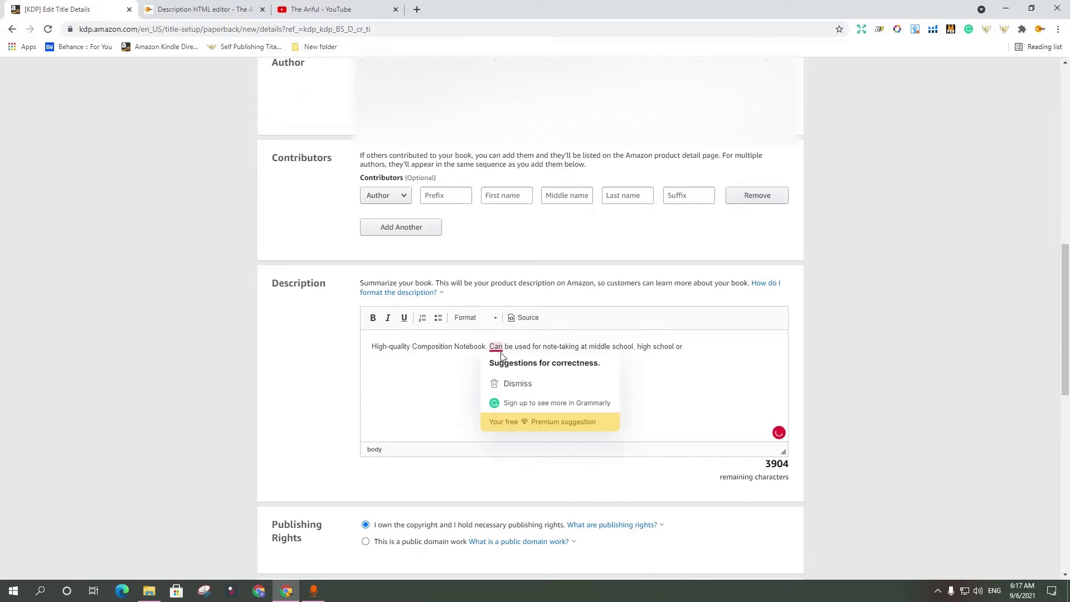
pyautogui.click(691, 348)
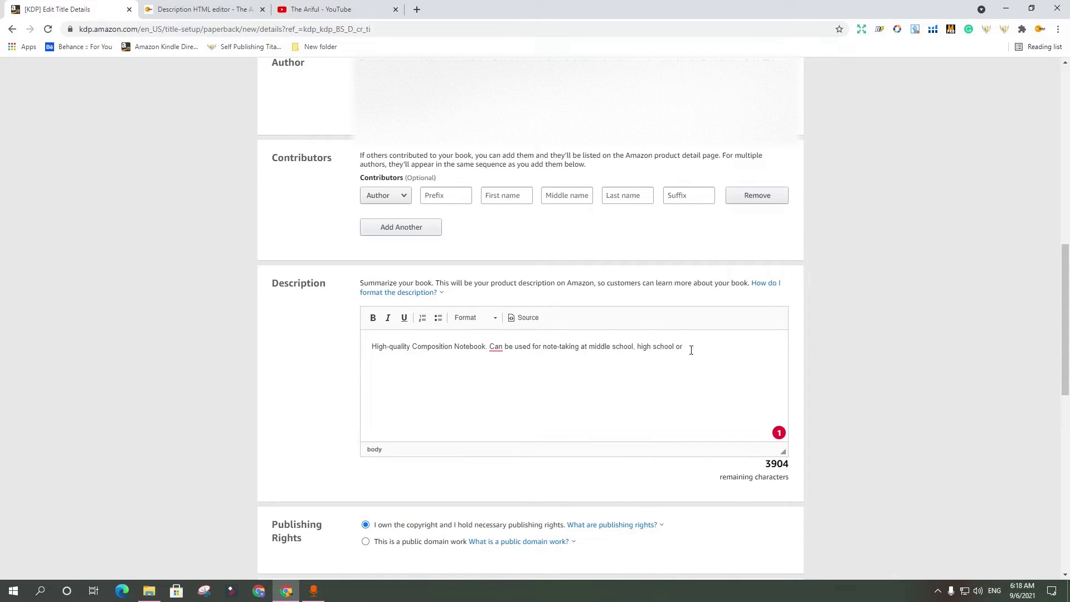
# Continue the description with "even work. Awesome gift idea for Christmas and".
pyautogui.write('even')
pyautogui.write(' work. ')
pyautogui.write('Aw')
pyautogui.write('e')
pyautogui.write('some g')
pyautogui.write('ift f')
pyautogui.write('dea f')
pyautogui.write('or')
pyautogui.write('ch')
pyautogui.press('BackSpace')
pyautogui.press('BackSpace')
pyautogui.write('Christmas and ')
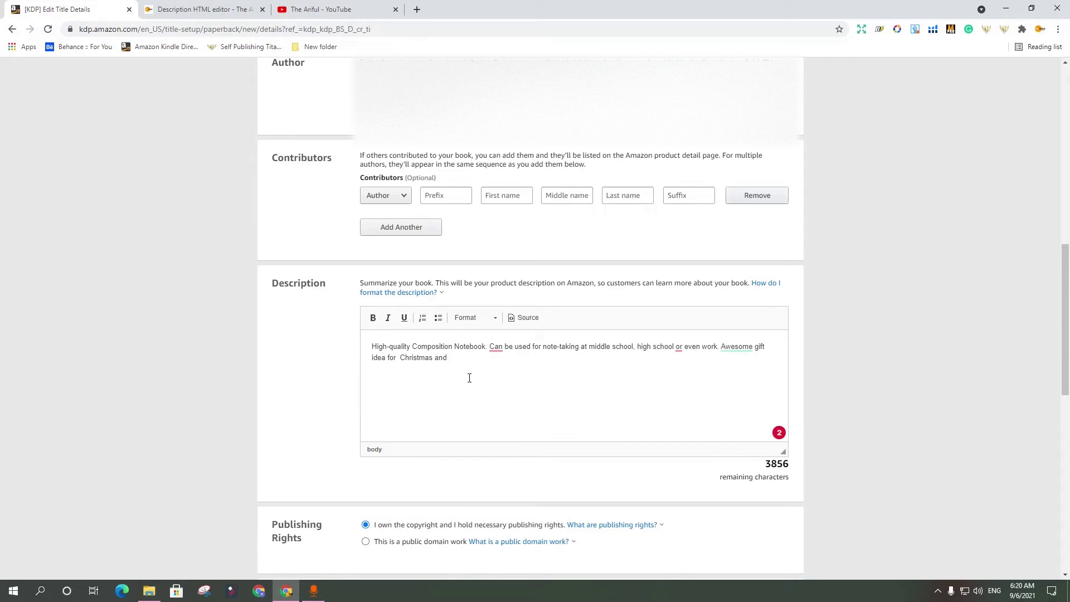
# Finish the description's opening paragraph with "Birthdays or any other special occasion.".
pyautogui.write('Birthdays or any other')
pyautogui.click(520, 377)
pyautogui.write('special occasi')
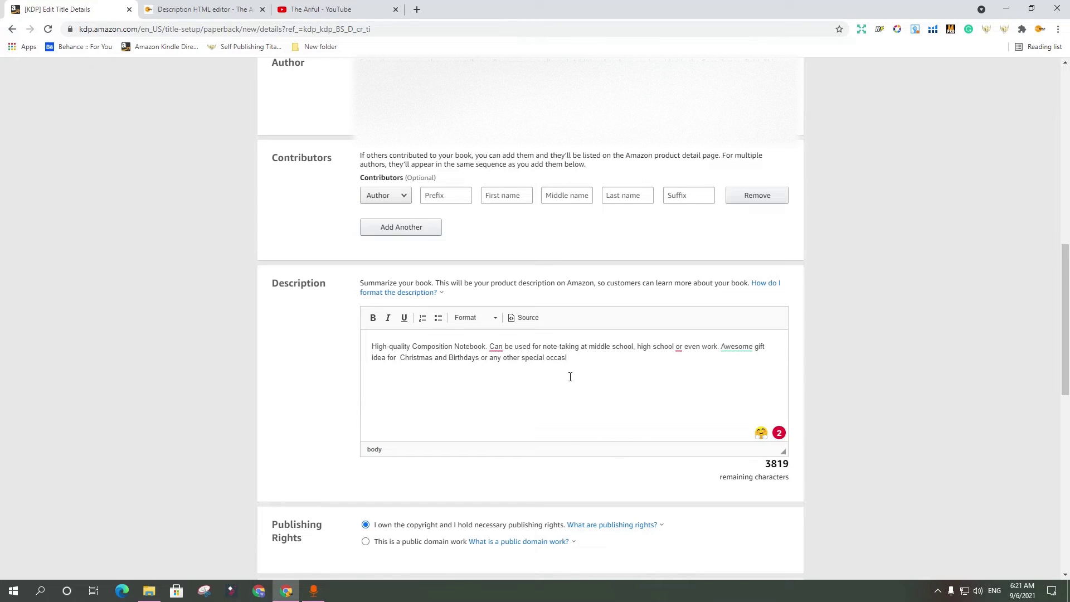
pyautogui.write('on')
pyautogui.click(573, 379)
pyautogui.write('.')
# Add the line "Composition Notebook Features:" below the opening paragraph and start a new line after it.
pyautogui.press('Return')
pyautogui.write('Composition Notebook ')
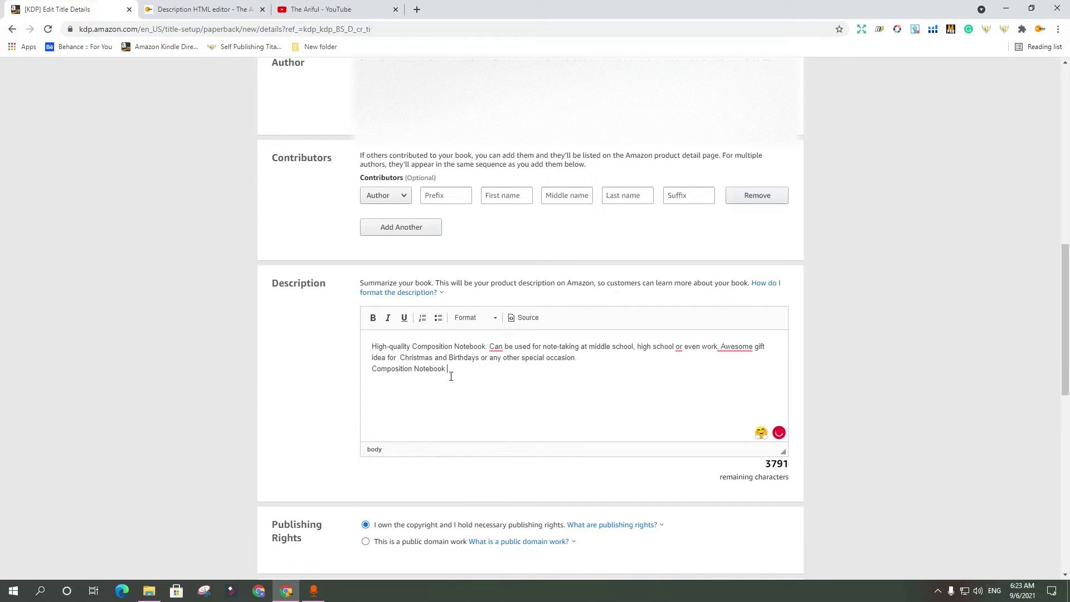
pyautogui.write('Features:')
pyautogui.press('Return')
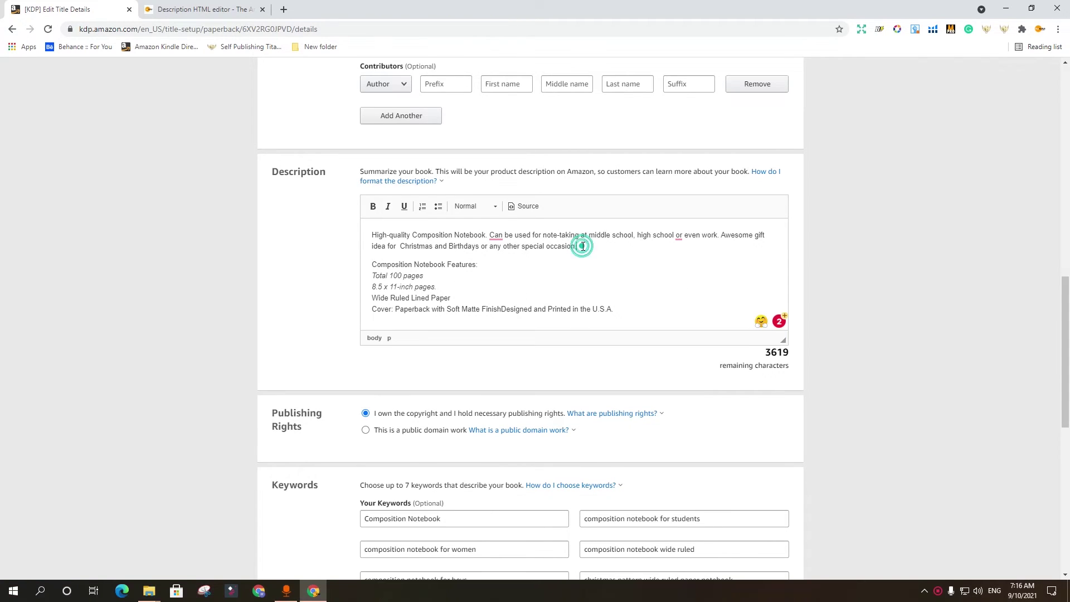
# Make the "Composition Notebook Features:" line in the description bold.
pyautogui.moveTo(578, 246); pyautogui.dragTo(369, 233)
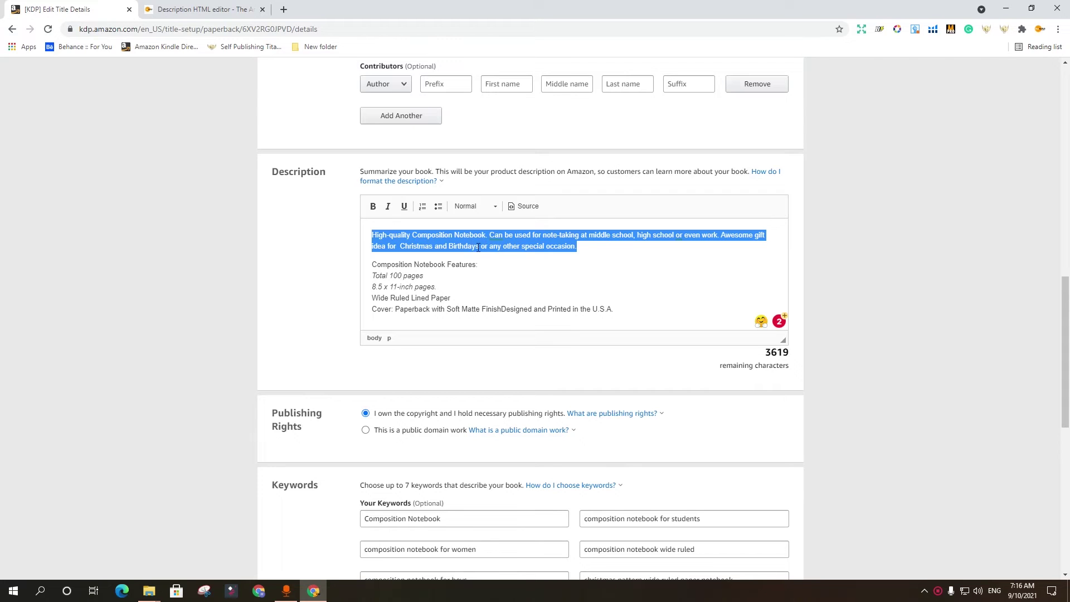
pyautogui.moveTo(599, 251); pyautogui.dragTo(349, 234)
pyautogui.click(503, 253)
pyautogui.moveTo(489, 261); pyautogui.dragTo(371, 268)
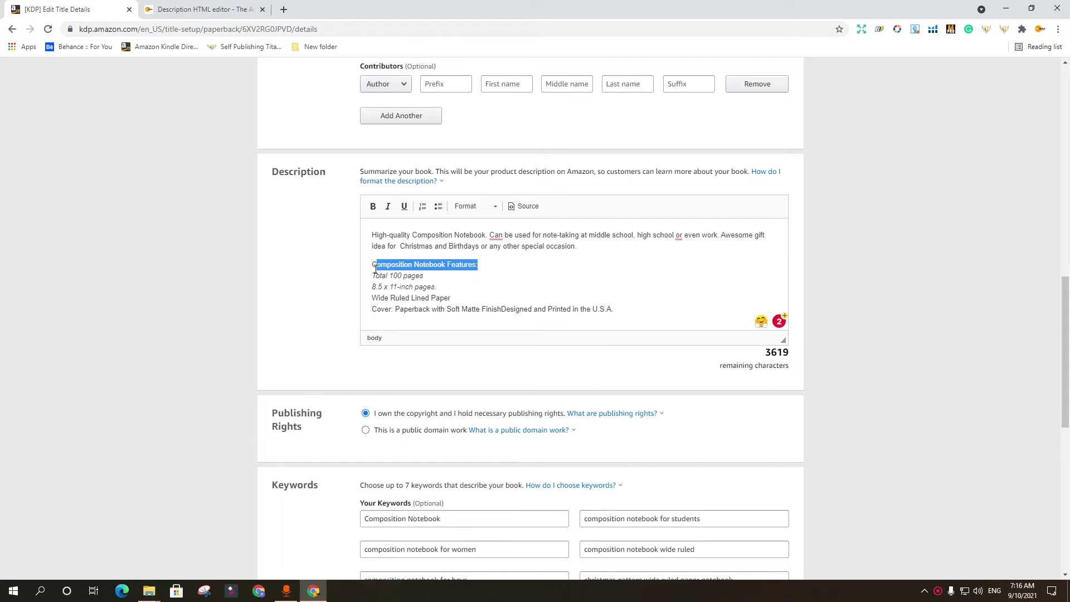
pyautogui.click(373, 206)
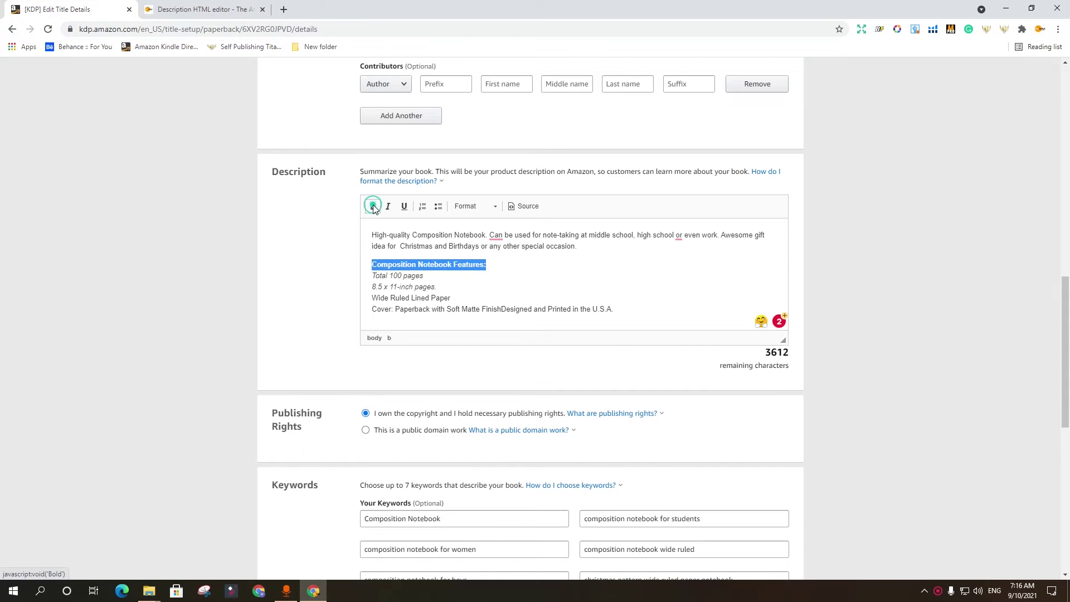
pyautogui.click(495, 208)
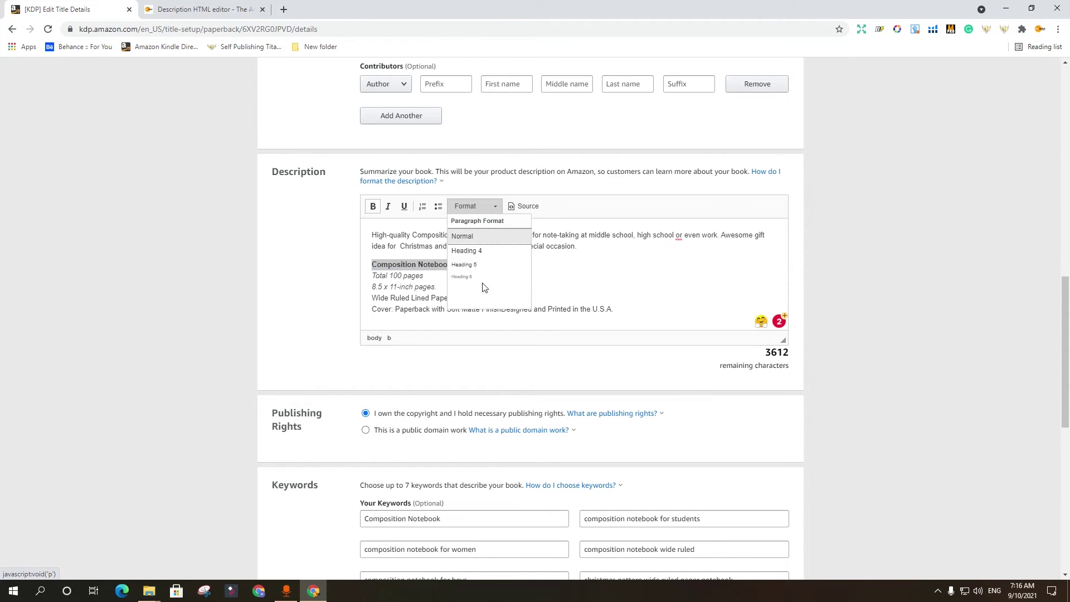
pyautogui.click(562, 265)
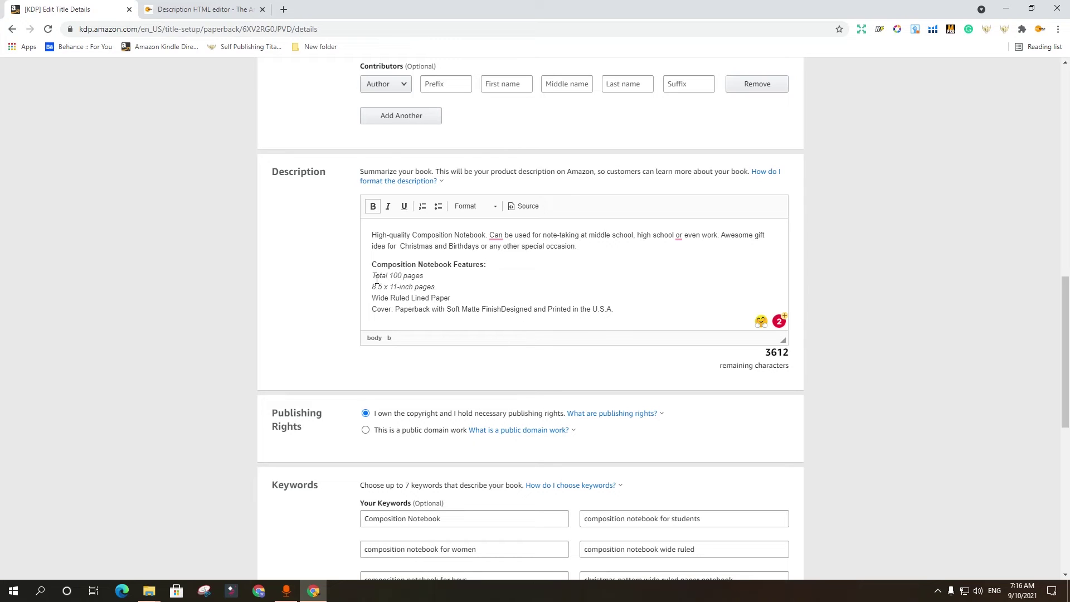
# Turn the four feature lines, from "Total 100 pages" to the cover line, into a bulleted list.
pyautogui.moveTo(371, 275); pyautogui.dragTo(683, 310)
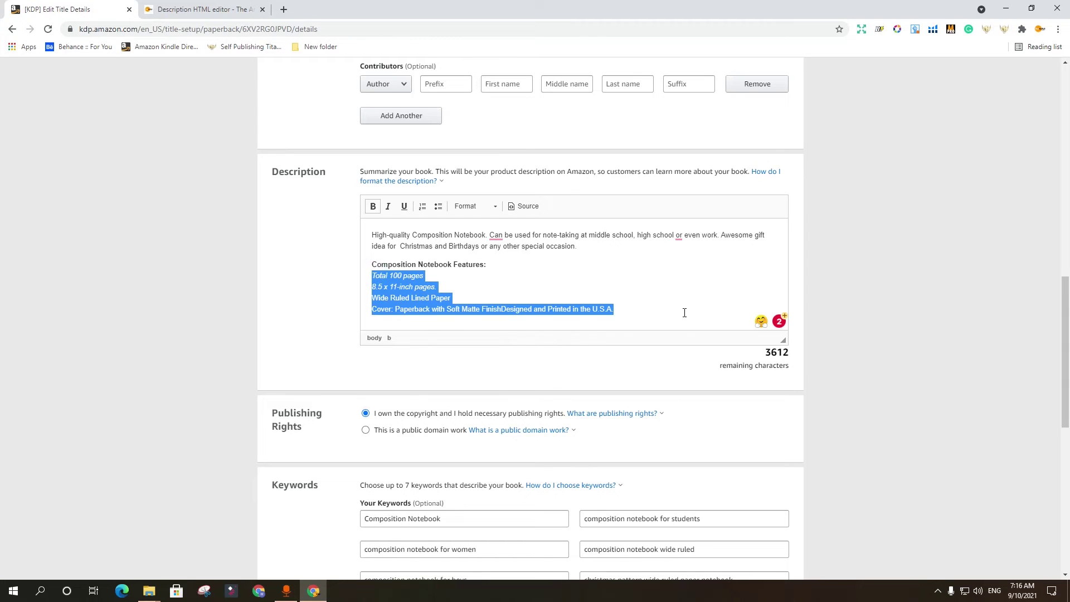
pyautogui.click(439, 207)
pyautogui.click(502, 281)
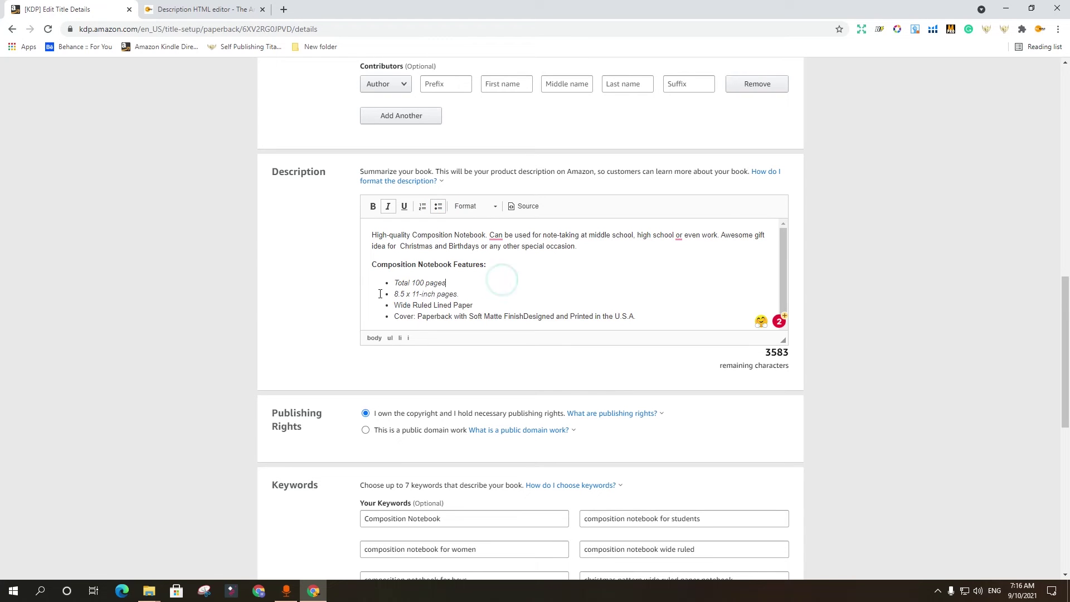
pyautogui.scroll(-1, 380, 293)
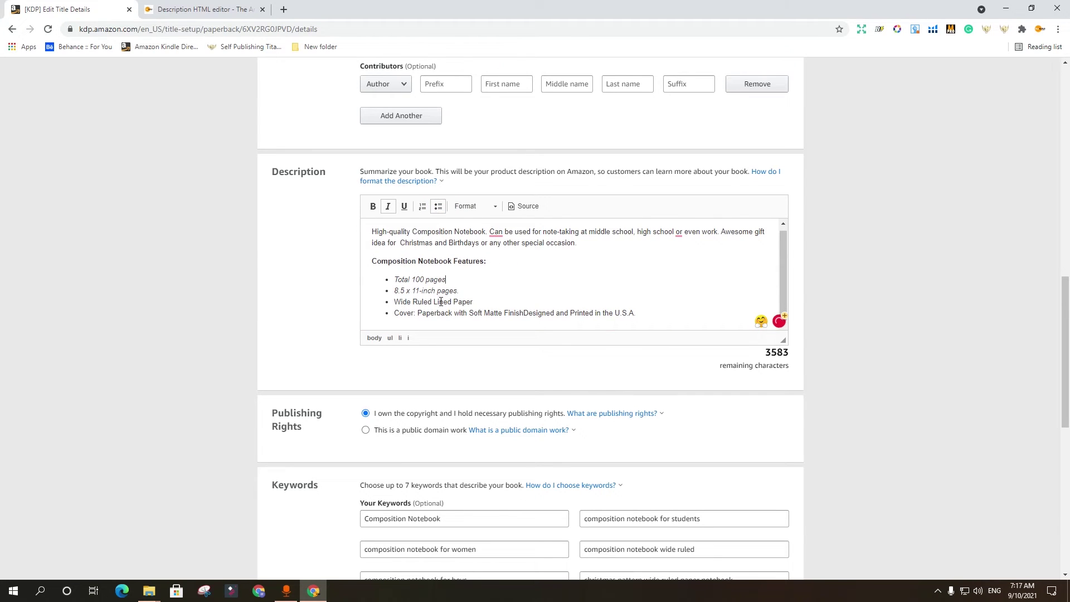
pyautogui.scroll(1, 674, 308)
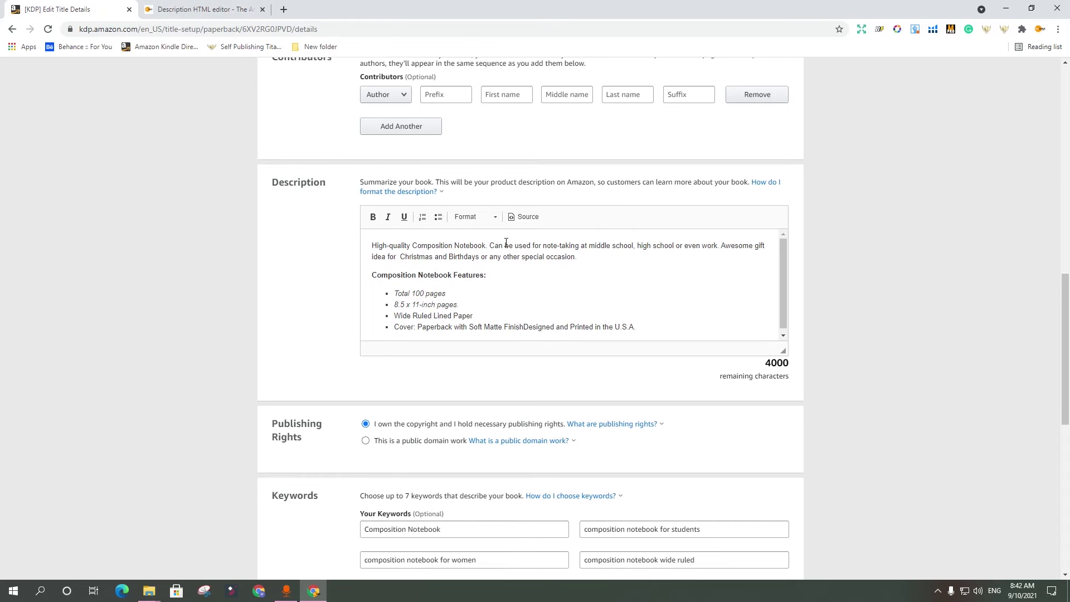
# Copy the entire HTML source of the KDP book description and switch to the Description HTML Editor page.
pyautogui.click(209, 7)
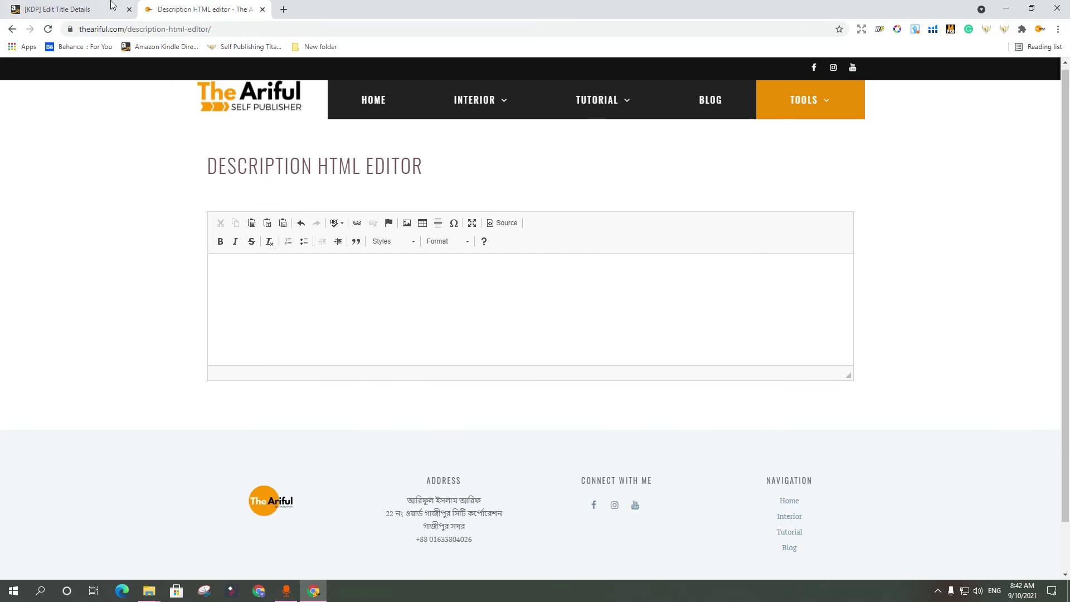
pyautogui.click(98, 14)
pyautogui.click(527, 217)
pyautogui.moveTo(419, 330); pyautogui.dragTo(308, 266)
pyautogui.hotkey('ctrl', 'a')
pyautogui.rightClick(462, 252)
pyautogui.click(524, 292)
pyautogui.click(199, 9)
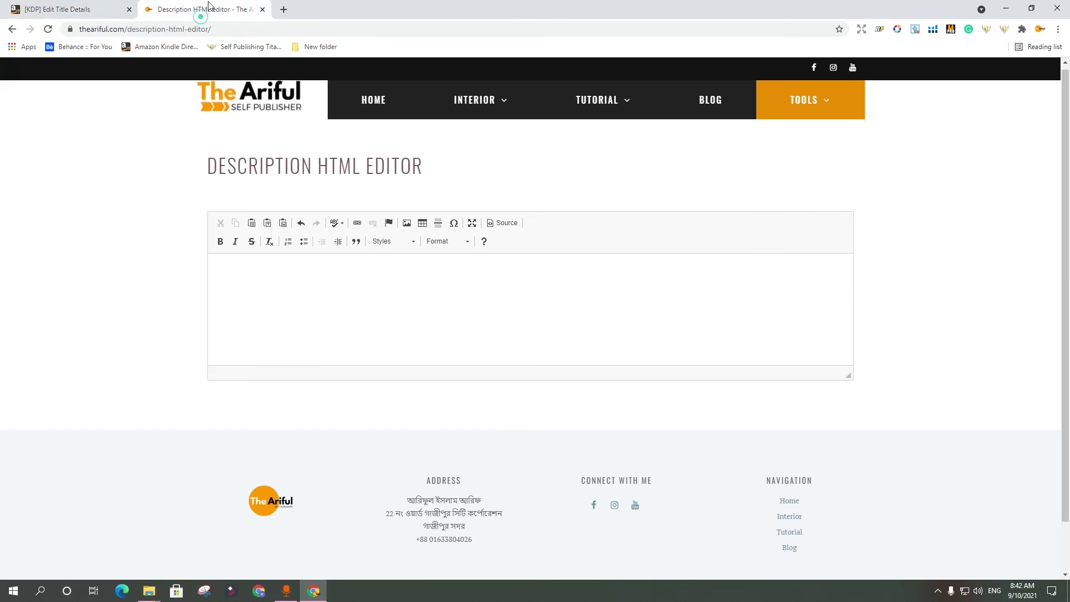
# Paste the copied HTML into the Description HTML Editor's source view and display it as formatted text.
pyautogui.click(502, 224)
pyautogui.hotkey('ctrl', 'v')
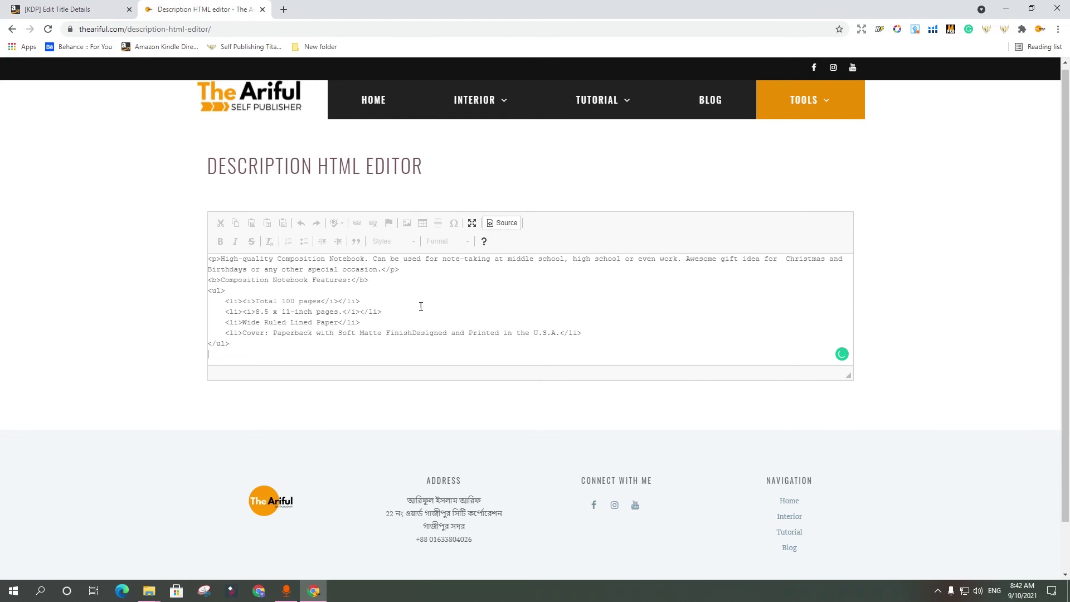
pyautogui.click(503, 226)
pyautogui.scroll(-1, 323, 301)
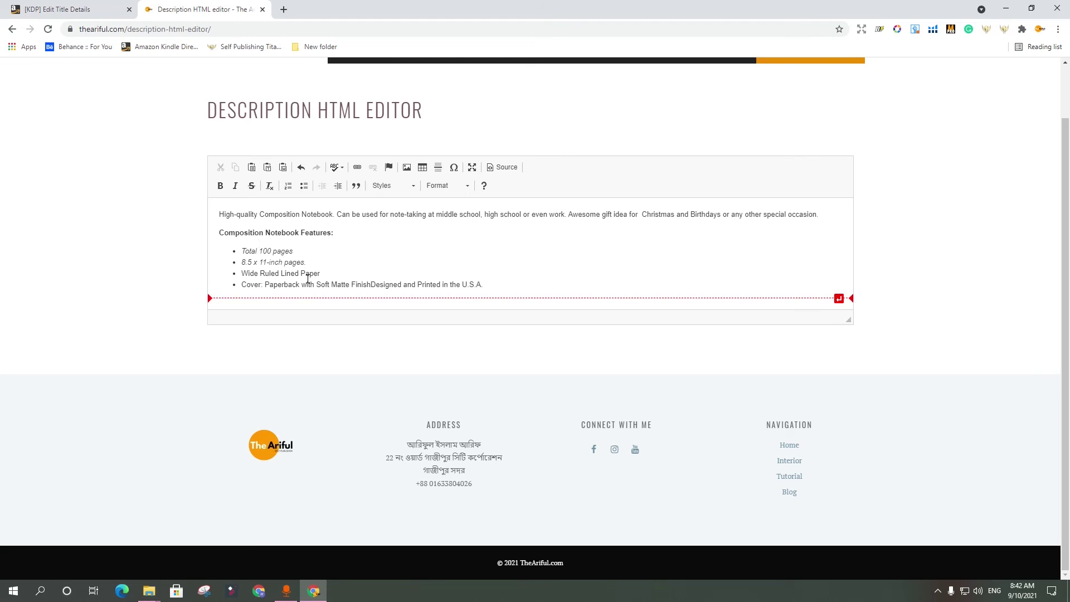
# Apply the Sample Text style and the Heading 3 format to the "Composition Notebook Features:" line.
pyautogui.moveTo(337, 233); pyautogui.dragTo(218, 234)
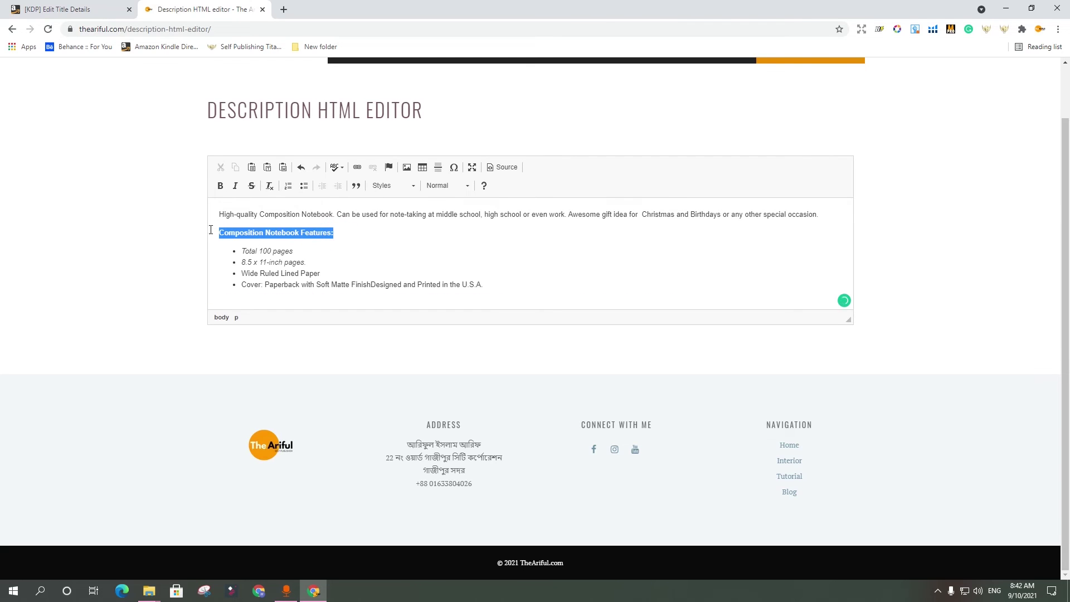
pyautogui.click(415, 189)
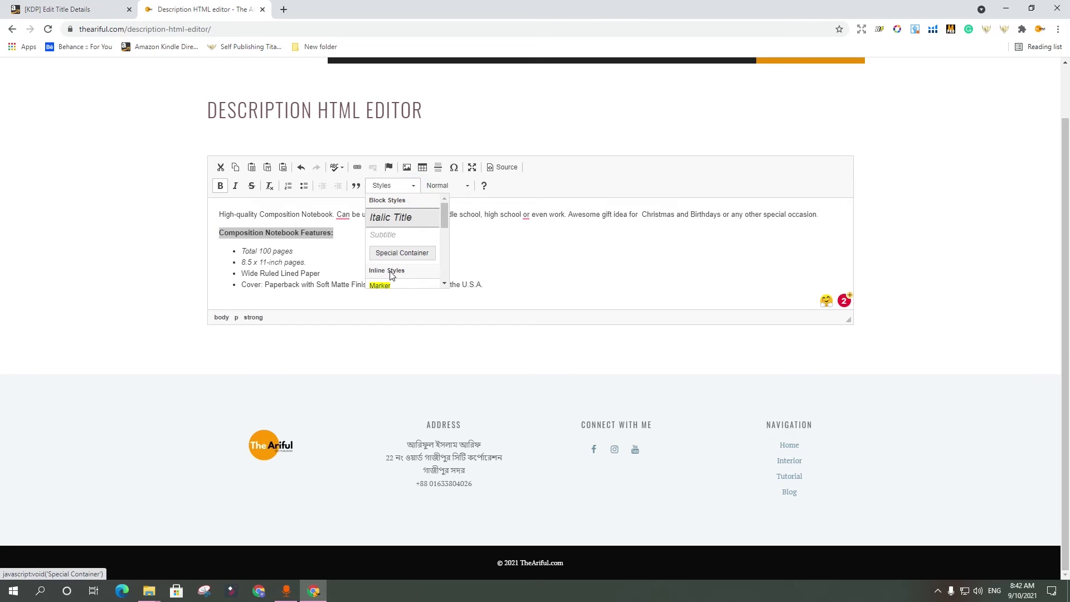
pyautogui.scroll(-3, 393, 267)
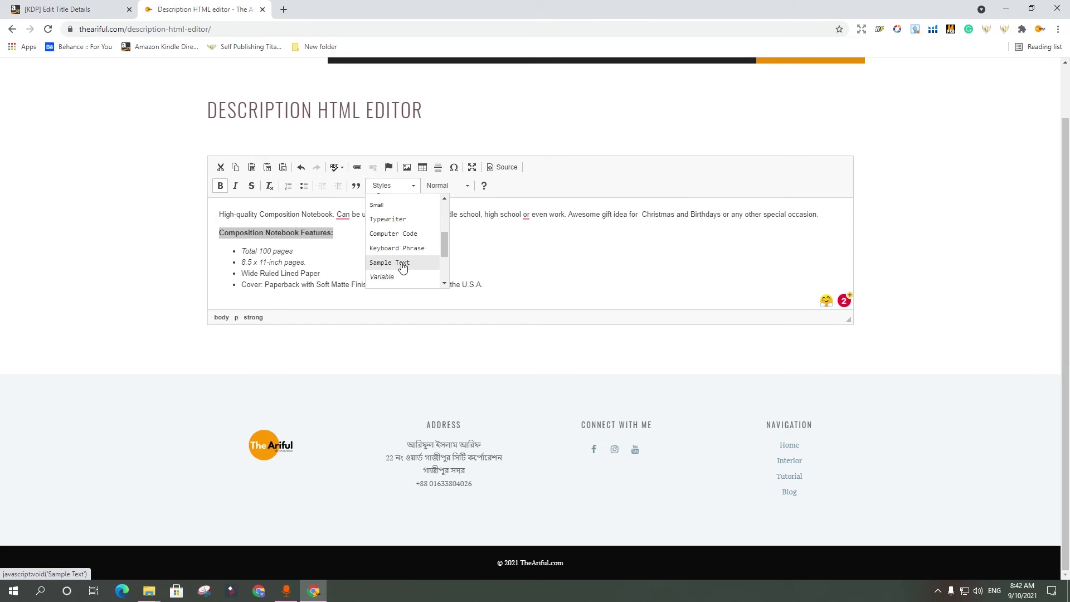
pyautogui.click(401, 262)
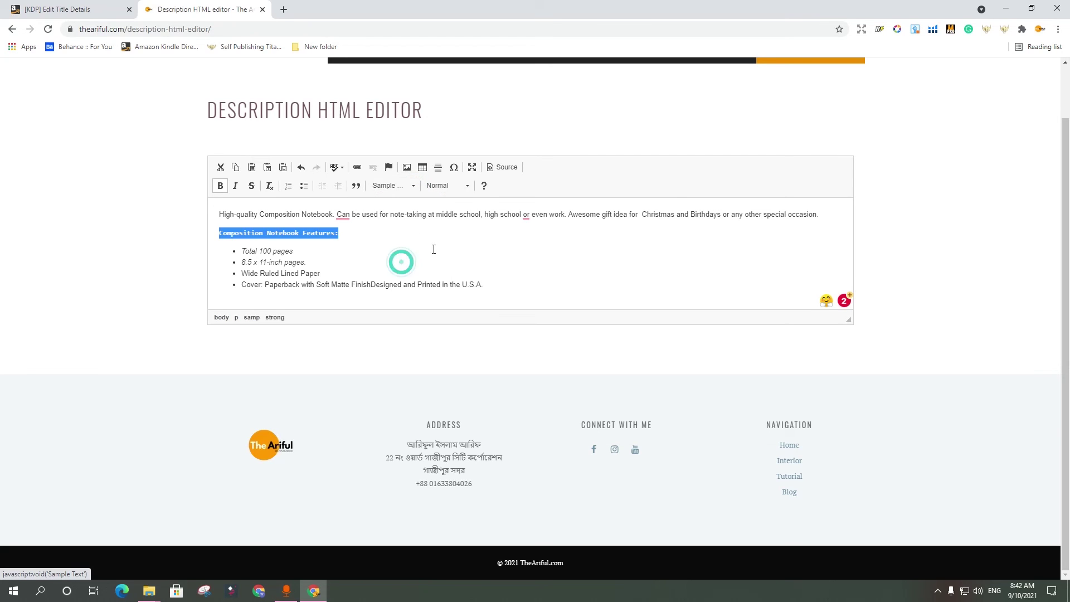
pyautogui.click(467, 186)
pyautogui.scroll(-1, 463, 269)
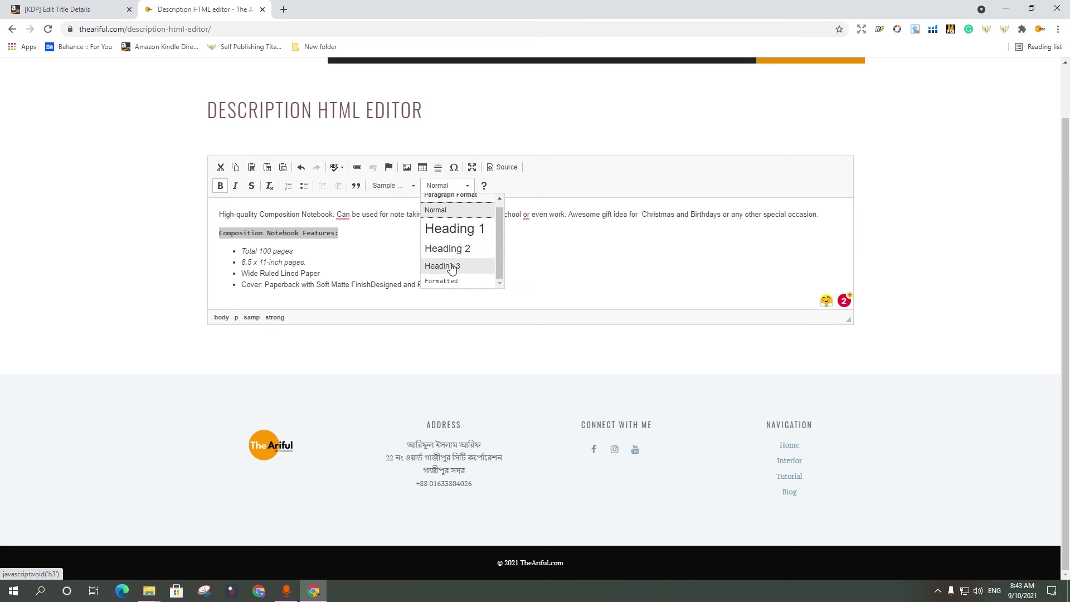
pyautogui.click(460, 268)
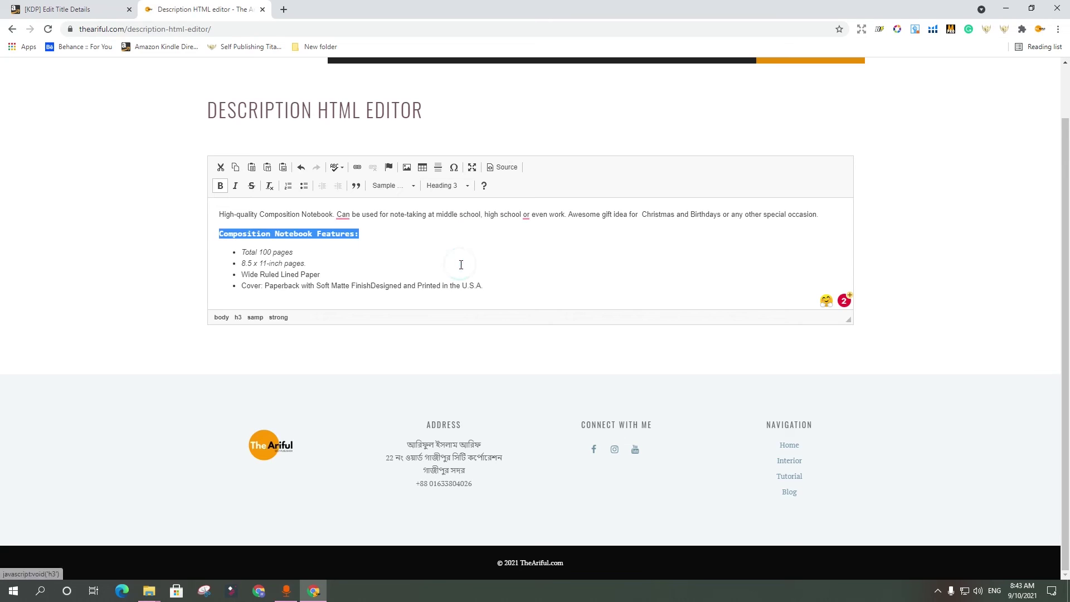
pyautogui.click(370, 233)
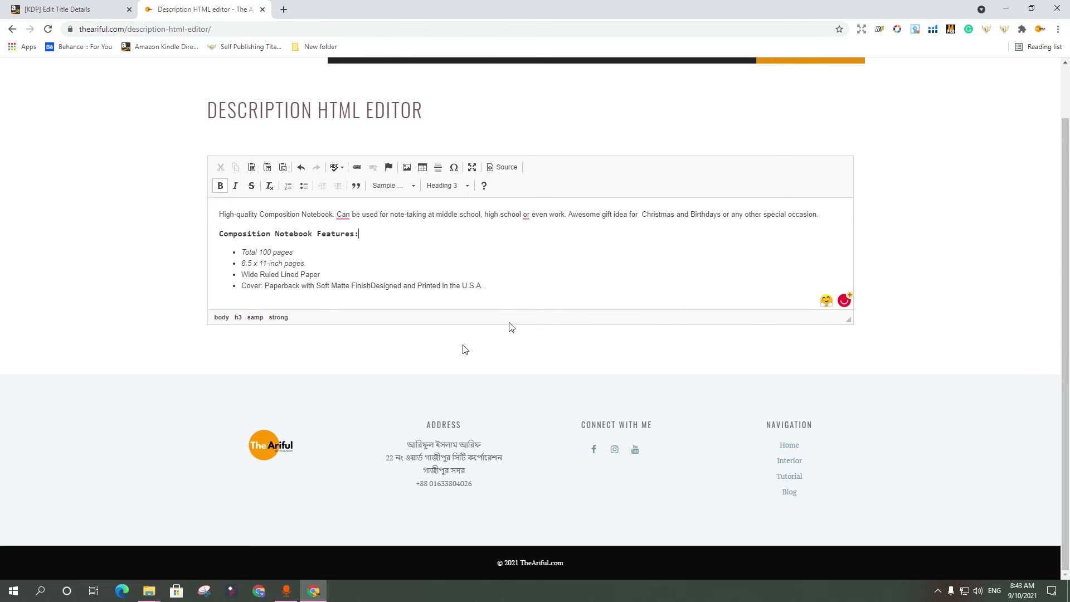
# Show the description's HTML source in the Description HTML Editor and copy all of it.
pyautogui.moveTo(465, 298)
pyautogui.scroll(1, 358, 239)
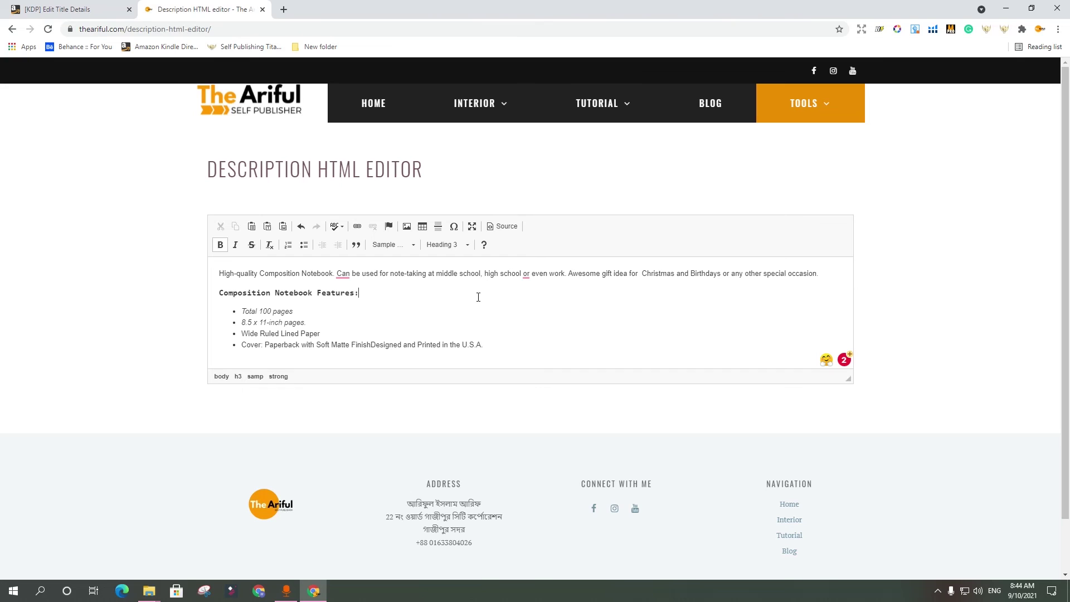
pyautogui.click(501, 226)
pyautogui.scroll(-1, 415, 334)
pyautogui.click(411, 324)
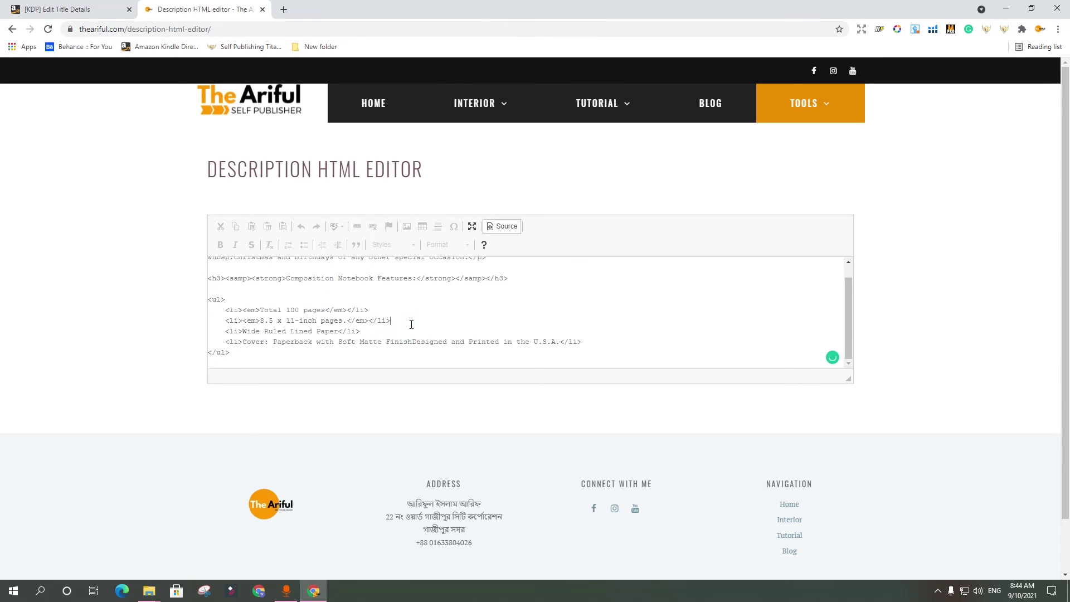
pyautogui.hotkey('ctrl', 'a')
pyautogui.rightClick(387, 279)
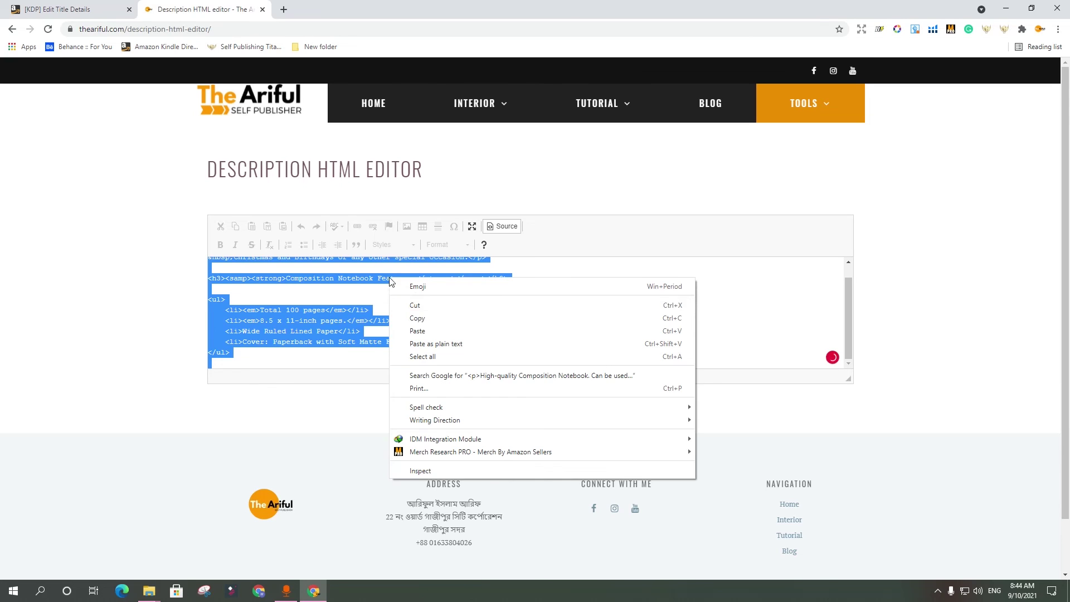
pyautogui.click(437, 317)
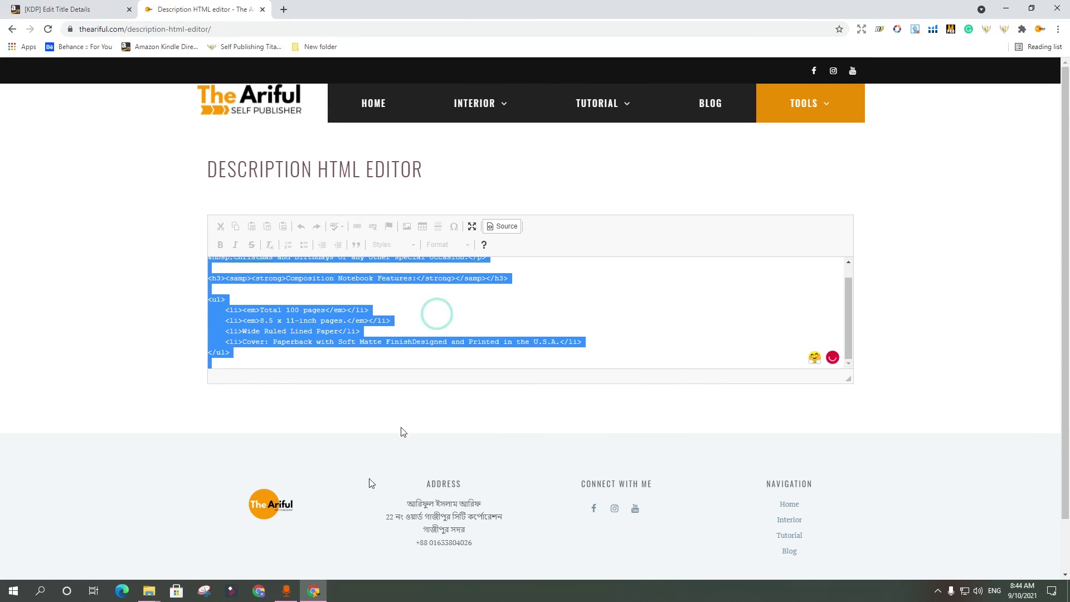
# Switch to the KDP title details page and replace the book description's HTML source with the copied code.
pyautogui.click(56, 9)
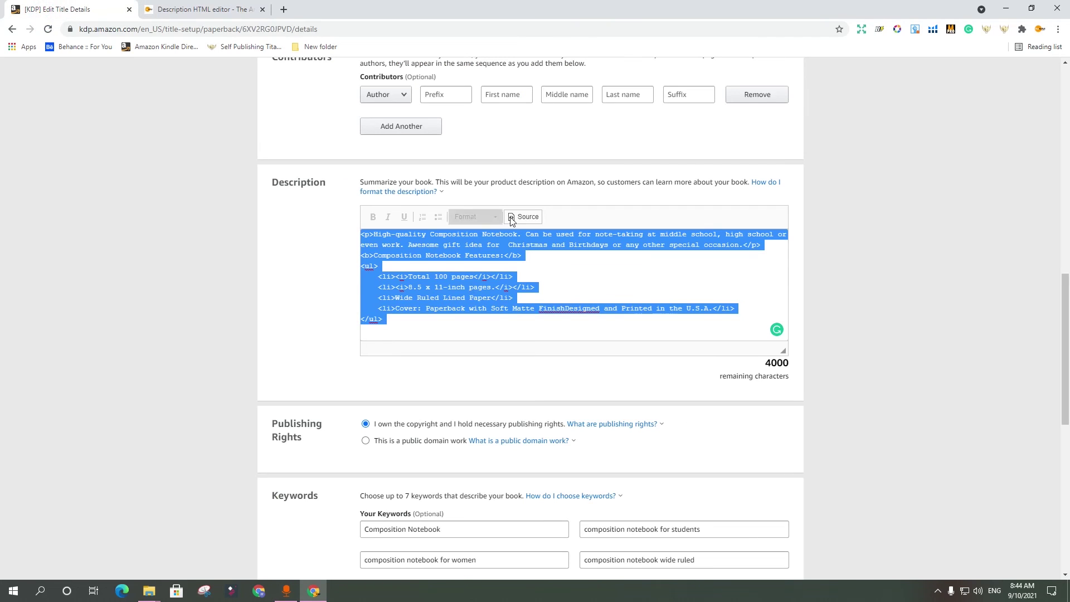
pyautogui.press('Delete')
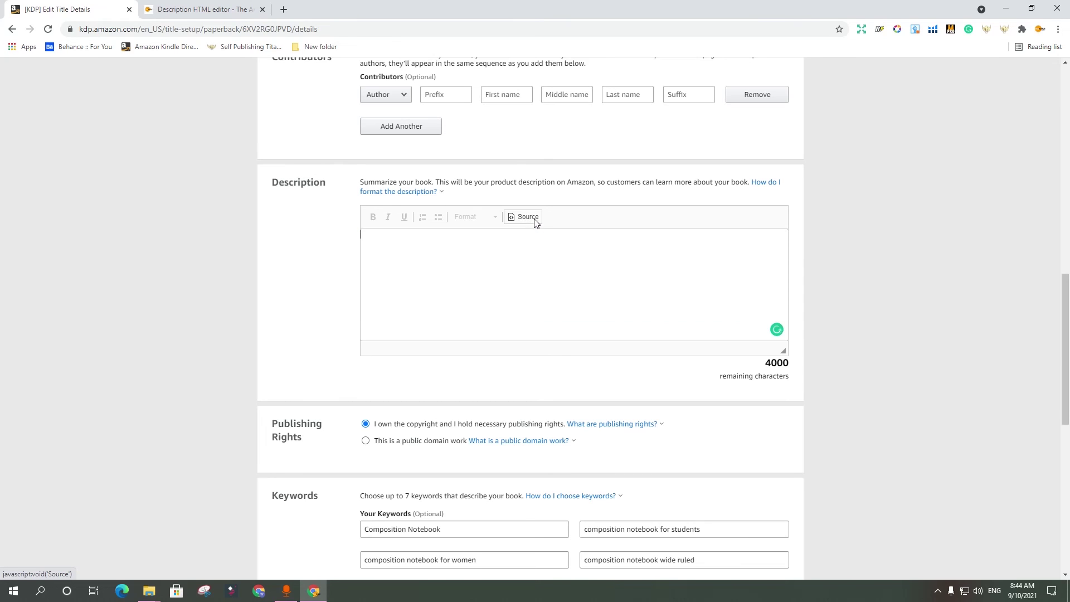
pyautogui.click(529, 217)
pyautogui.click(529, 217)
pyautogui.click(444, 251)
pyautogui.hotkey('ctrl', 'v')
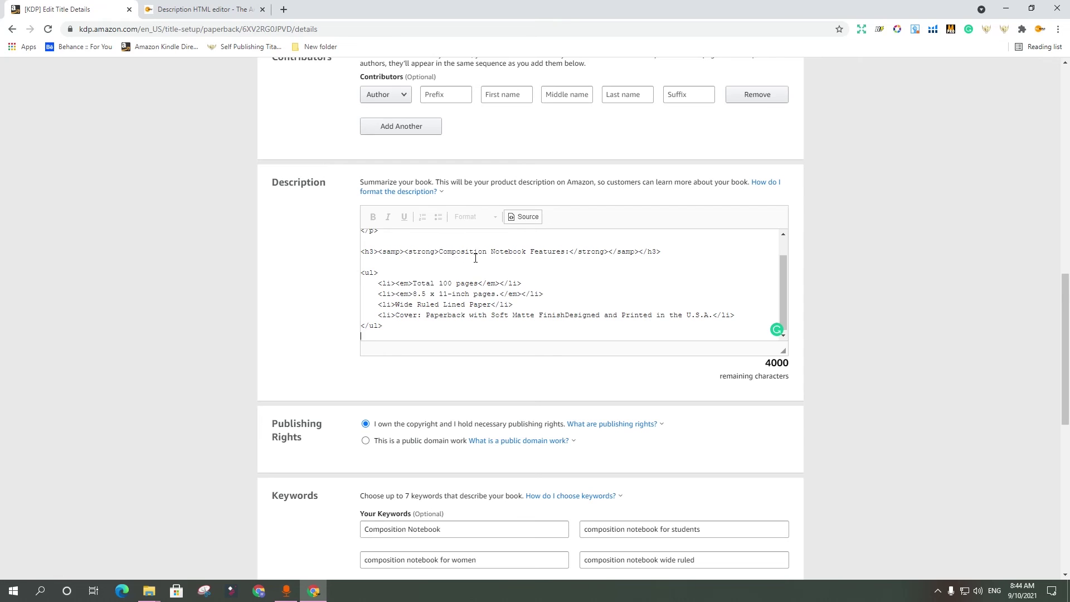
# Check the pasted HTML source of the KDP description and display it as formatted text.
pyautogui.scroll(-3, 557, 276)
pyautogui.scroll(2, 557, 256)
pyautogui.scroll(3, 578, 233)
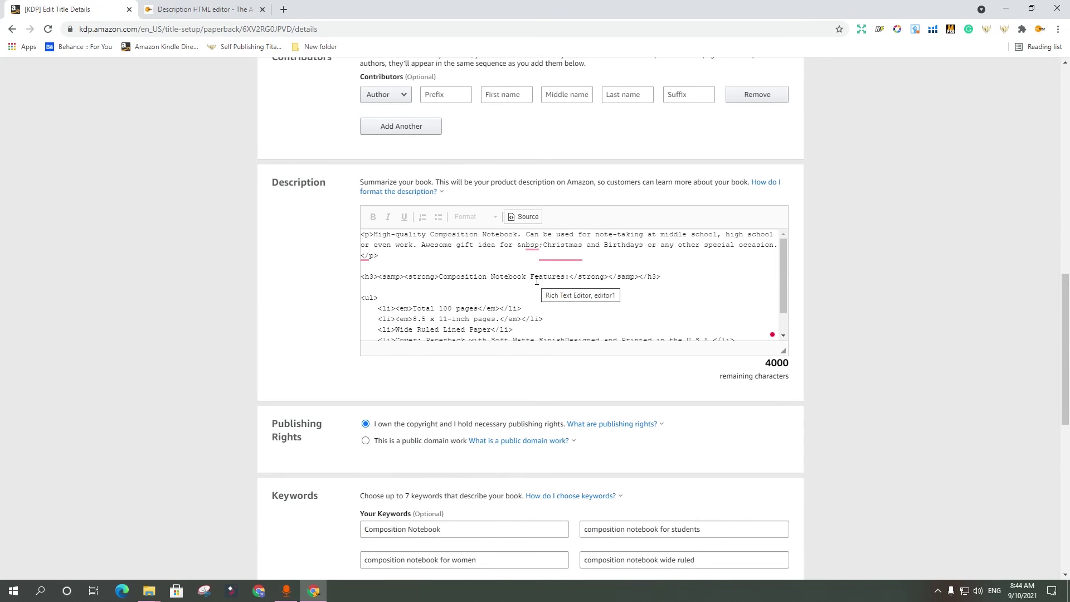
pyautogui.scroll(-1, 536, 281)
pyautogui.scroll(-8, 700, 349)
pyautogui.scroll(8, 710, 346)
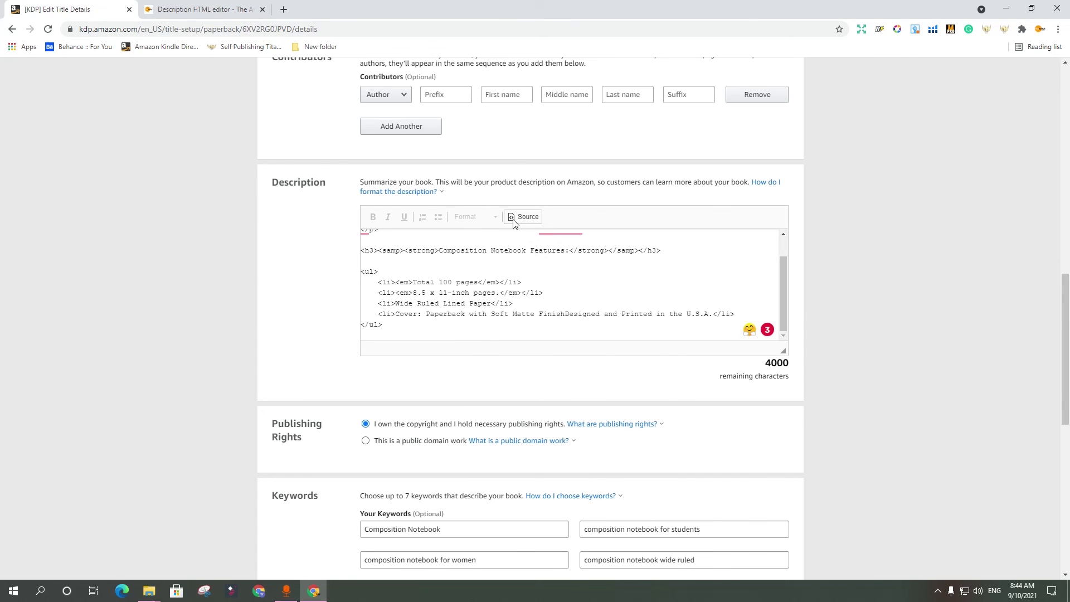
pyautogui.click(527, 217)
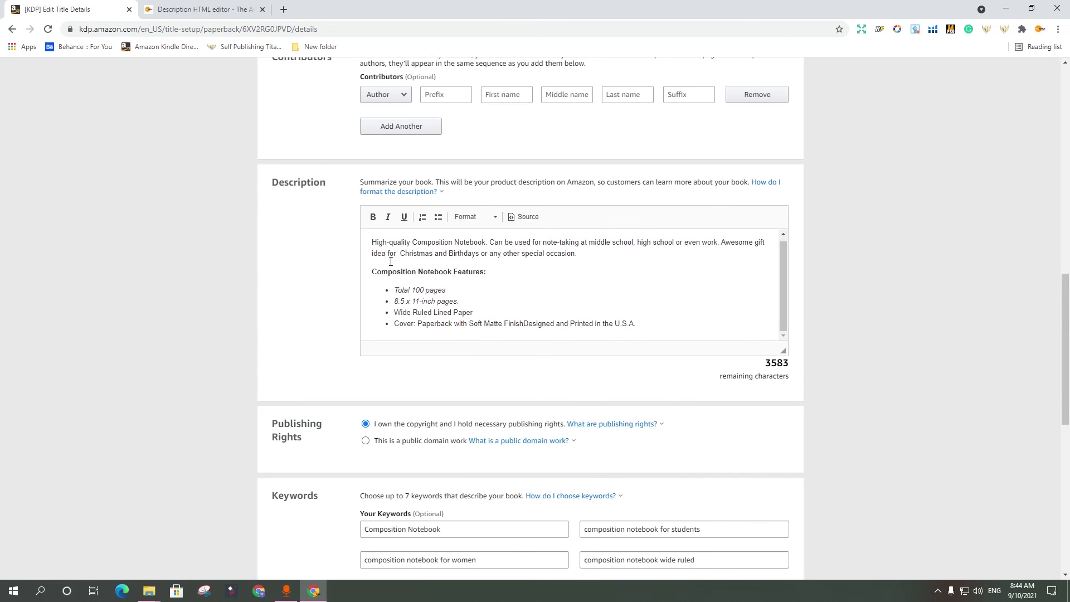
# Review the completed paperback details, from description to adult content, then save them and continue to the Content stage.
pyautogui.scroll(-3, 457, 189)
pyautogui.scroll(1, 468, 195)
pyautogui.scroll(-7, 603, 332)
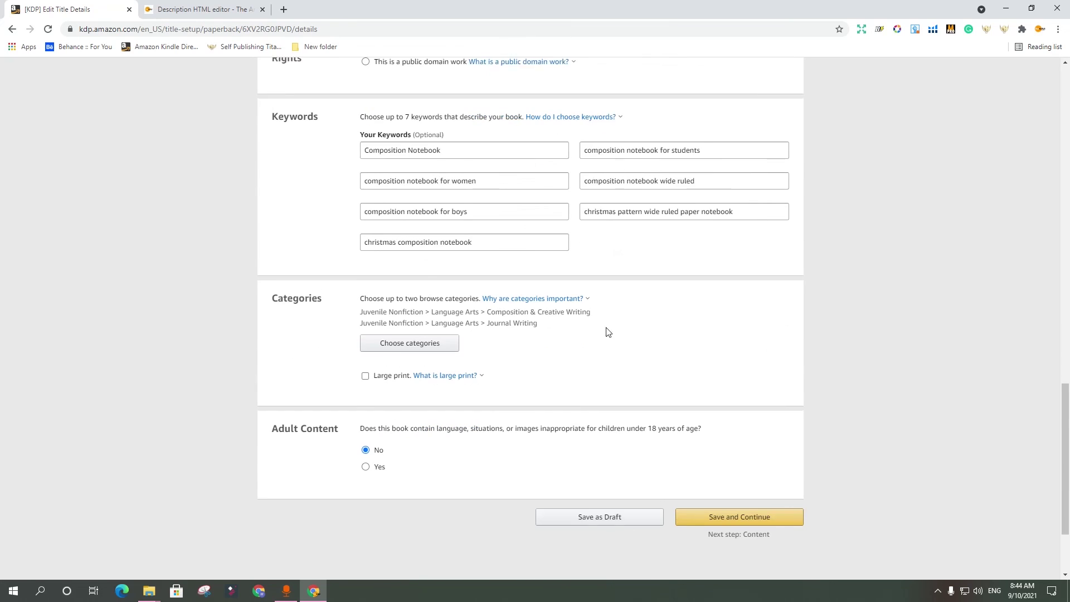
pyautogui.scroll(1, 787, 413)
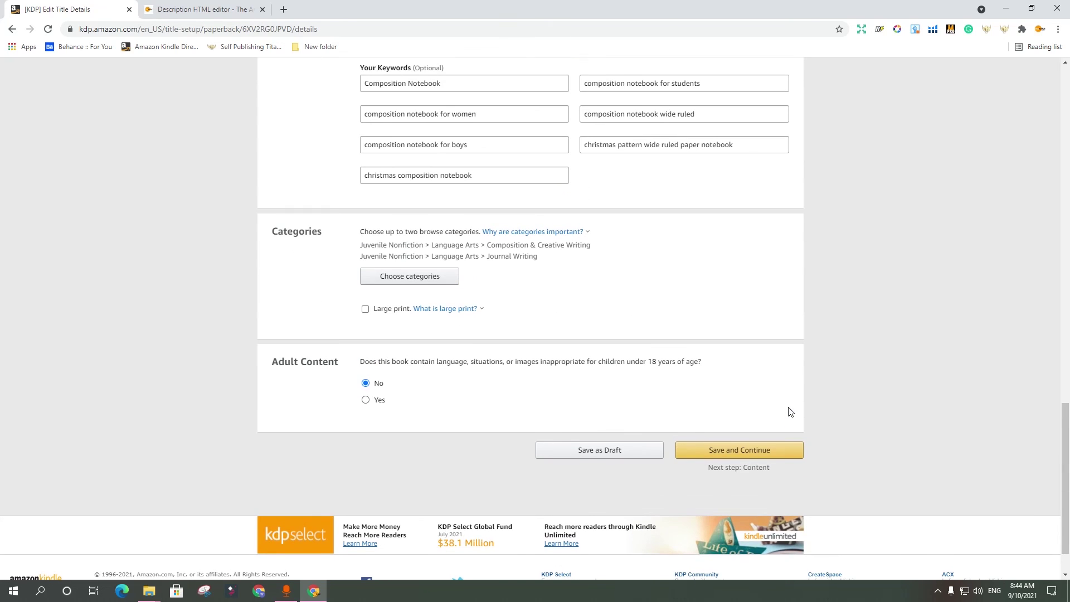
pyautogui.scroll(8, 708, 452)
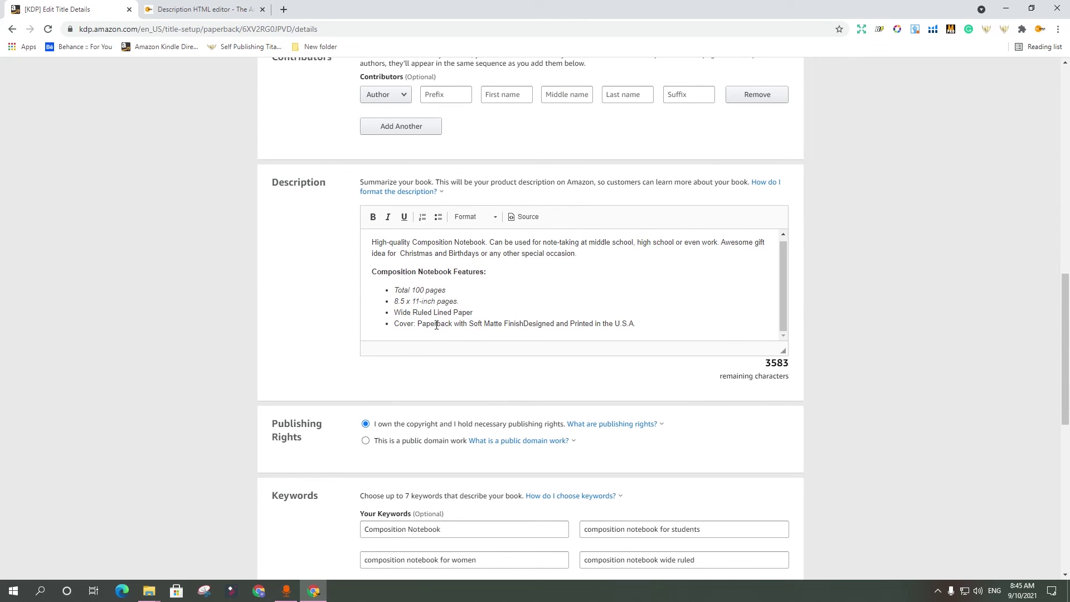
pyautogui.scroll(8, 446, 322)
pyautogui.scroll(-9, 450, 319)
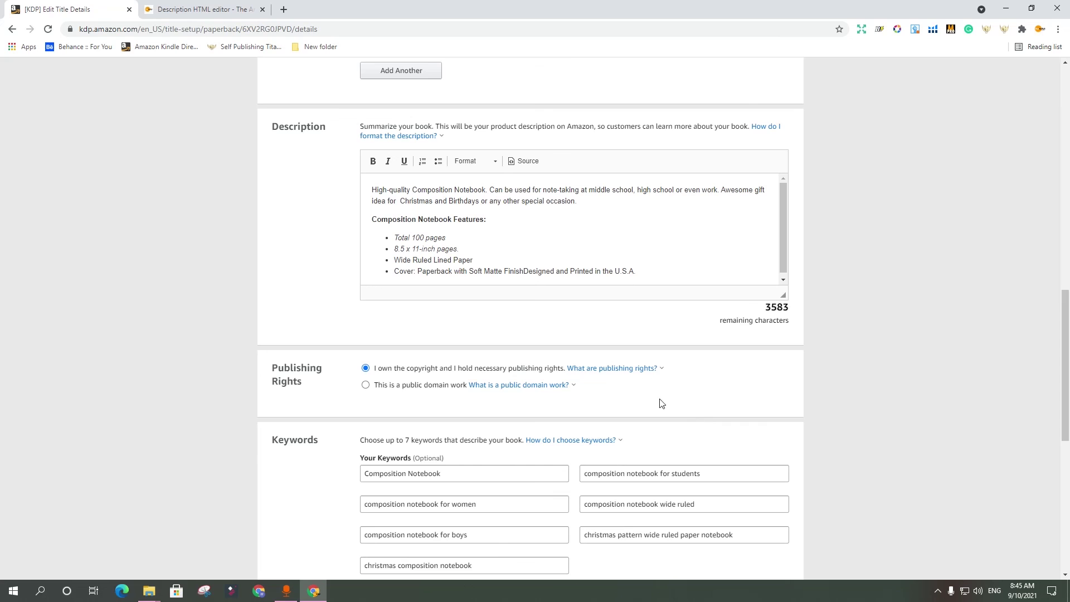
pyautogui.scroll(-8, 617, 349)
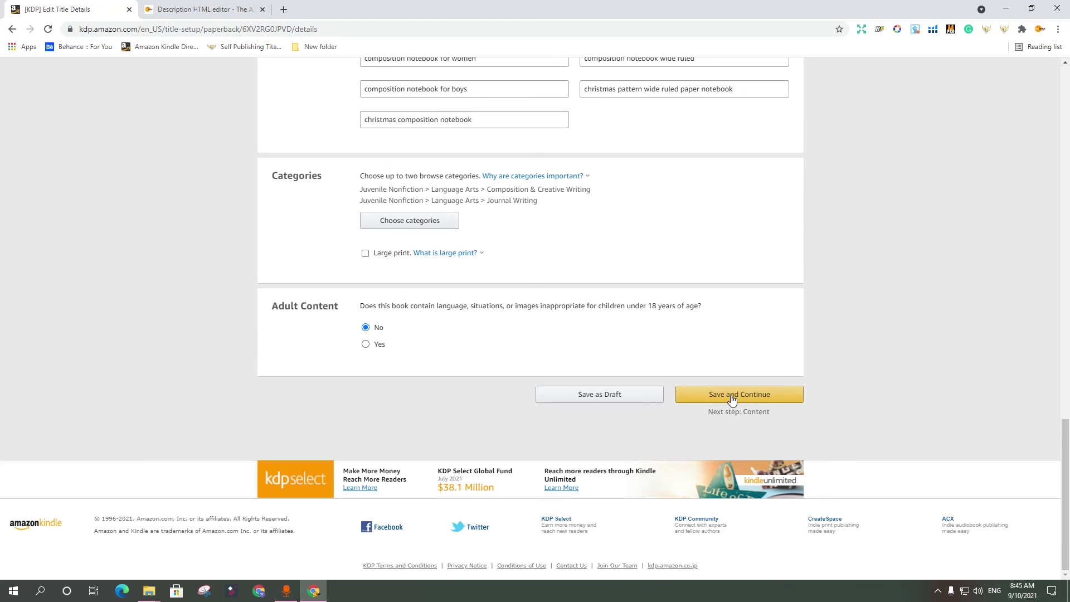
pyautogui.click(730, 394)
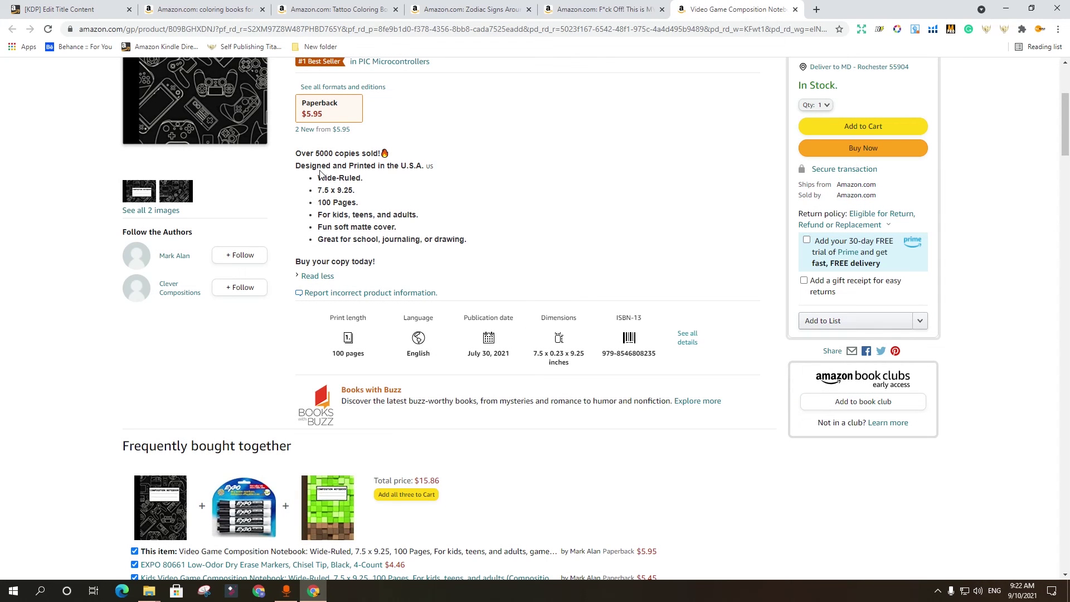
# Examine how the Amazon descriptions of the video game notebook and the swear word, zodiac and tattoo coloring books are formatted.
pyautogui.moveTo(390, 155); pyautogui.dragTo(380, 155)
pyautogui.click(381, 154)
pyautogui.click(599, 8)
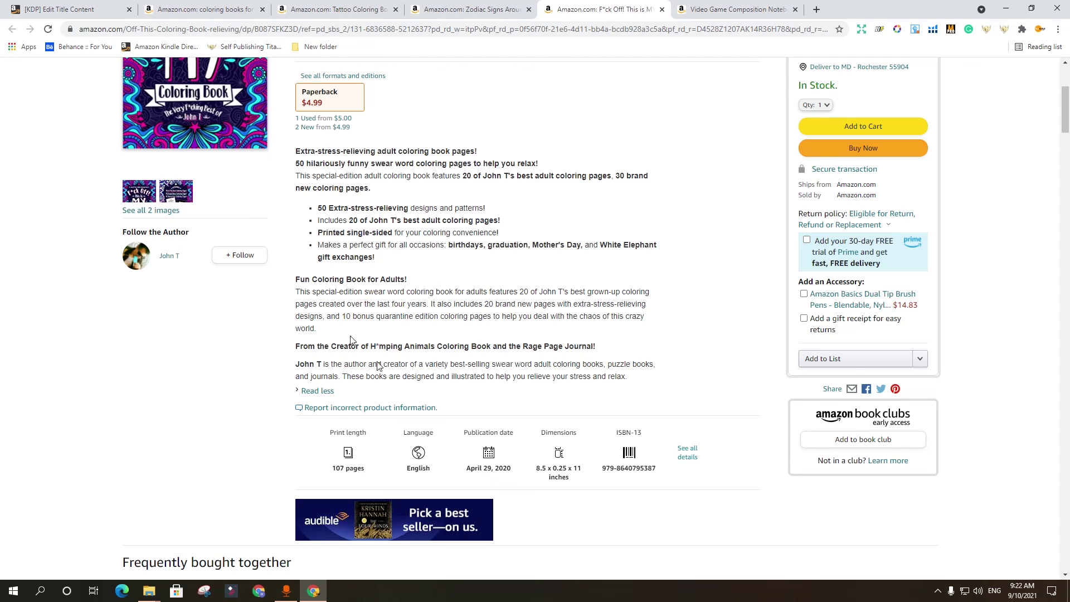
pyautogui.click(461, 8)
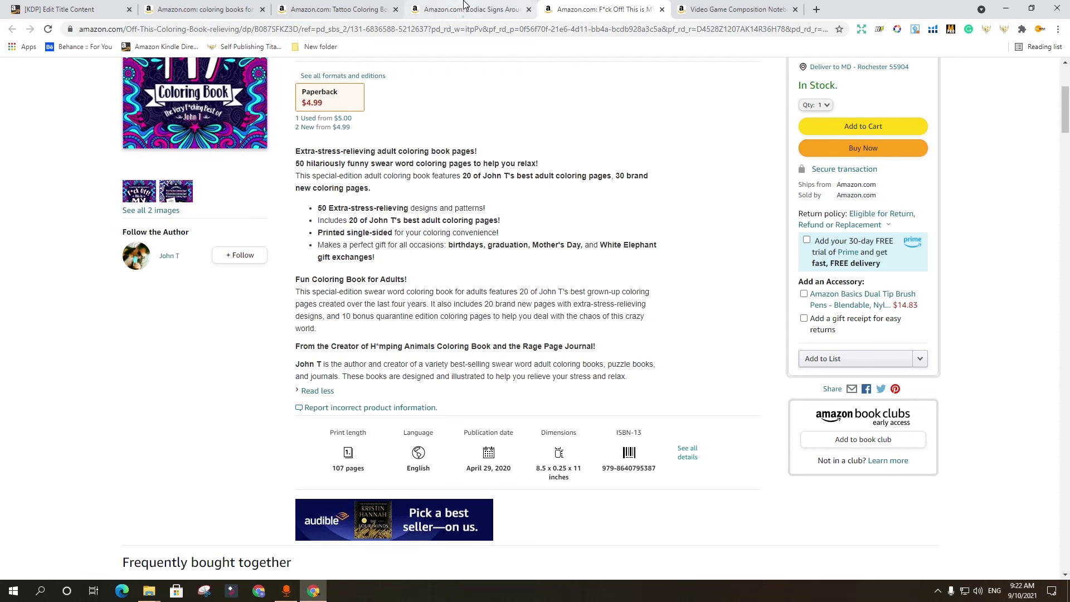
pyautogui.scroll(1, 377, 246)
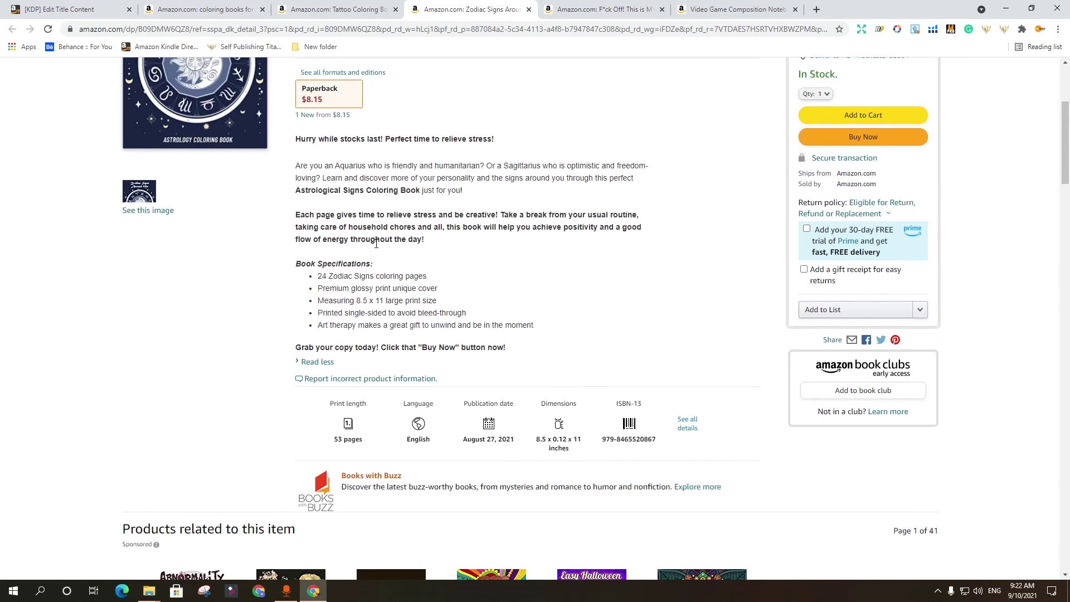
pyautogui.scroll(-1, 377, 246)
pyautogui.click(339, 8)
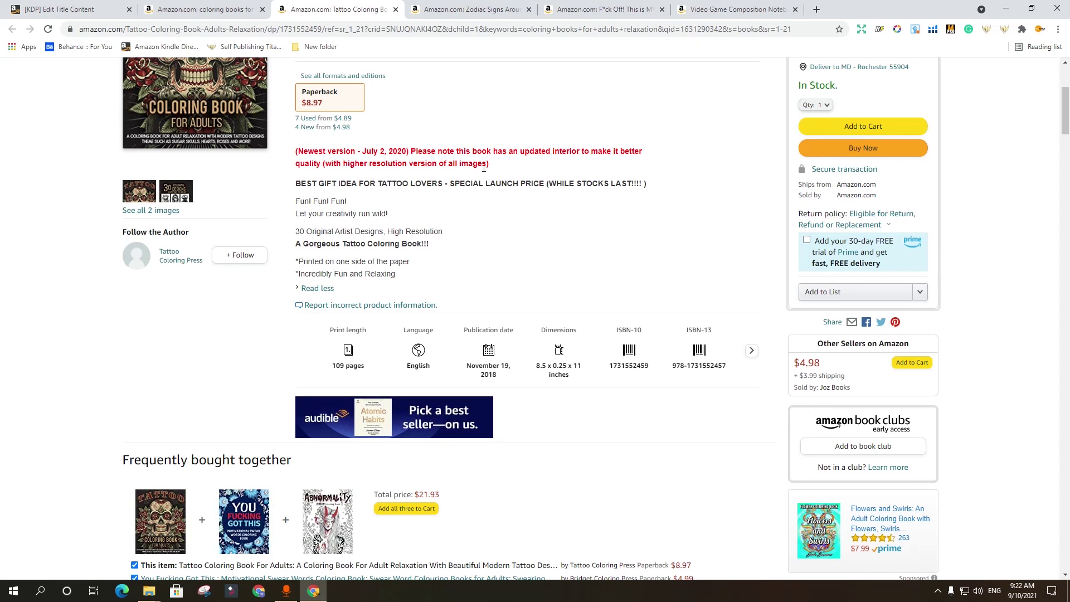
pyautogui.moveTo(489, 164); pyautogui.dragTo(511, 168)
pyautogui.click(333, 153)
pyautogui.click(510, 168)
pyautogui.scroll(-1, 502, 164)
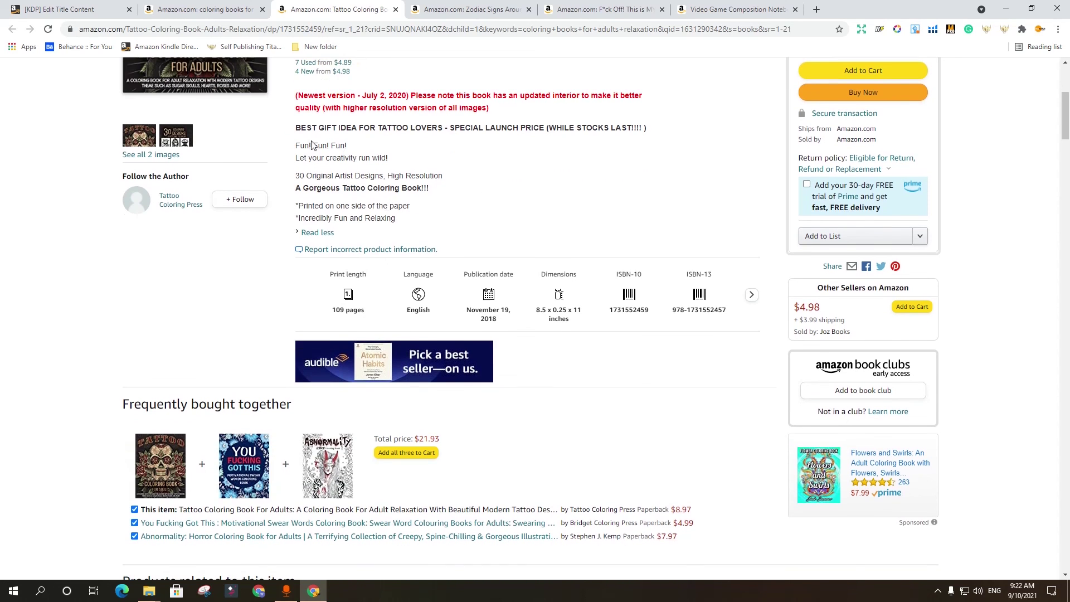